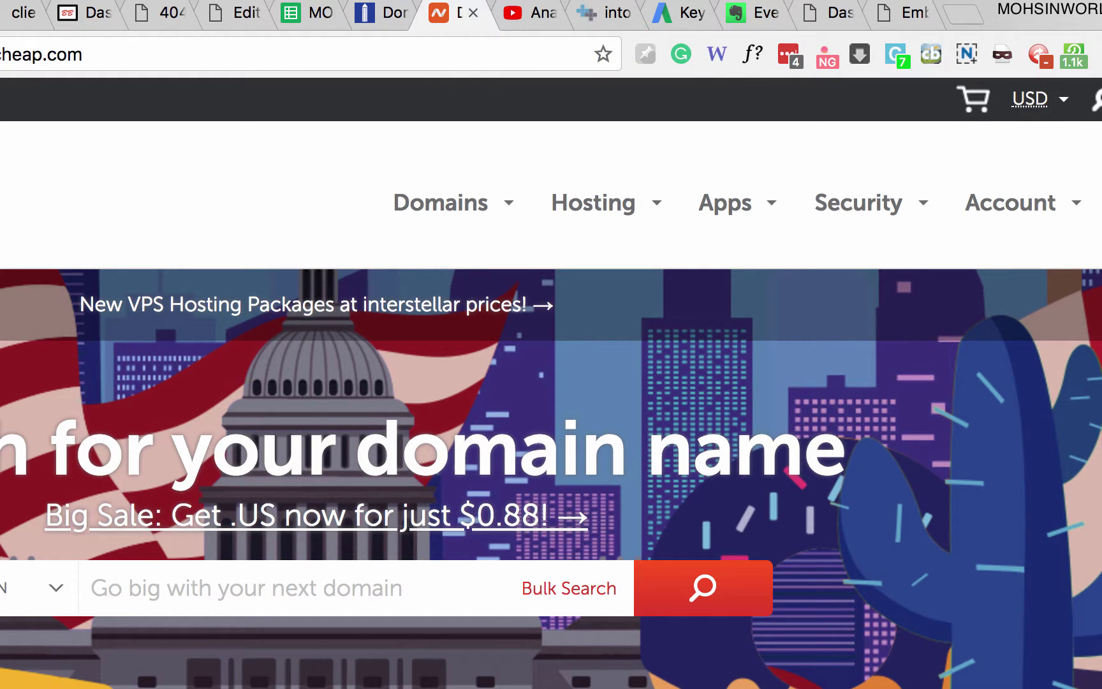
- Open the advanced DNS settings of the winmac.download domain from the account dashboard
mouse_move(440, 202)
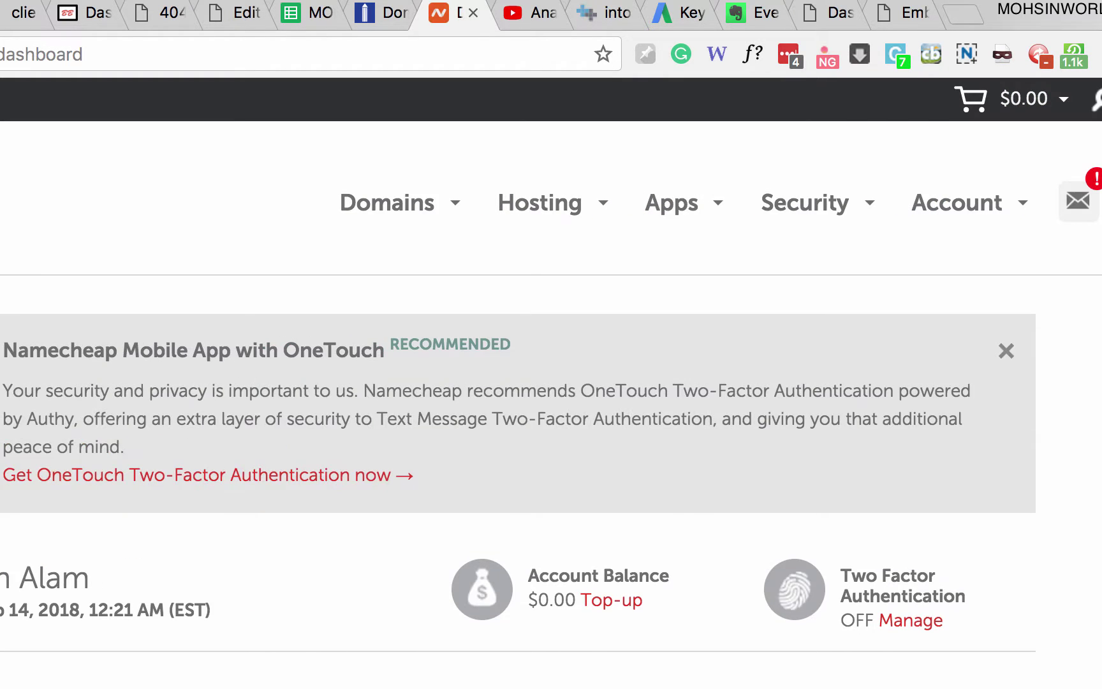
scroll(551, 382, "down", 8)
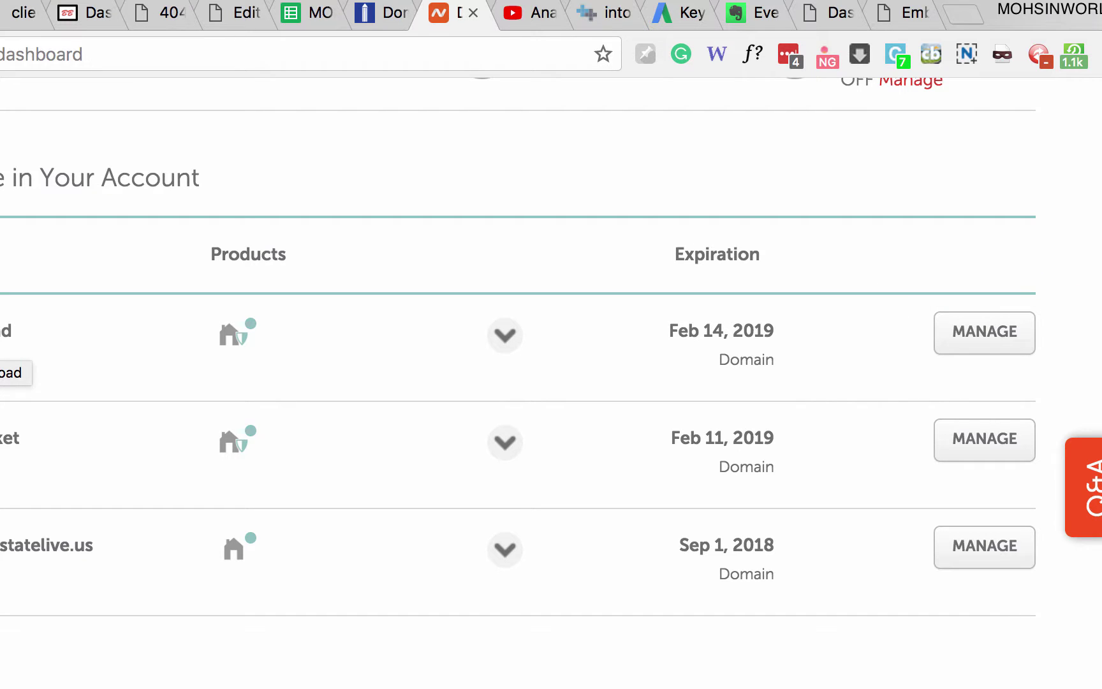
left_click(984, 332)
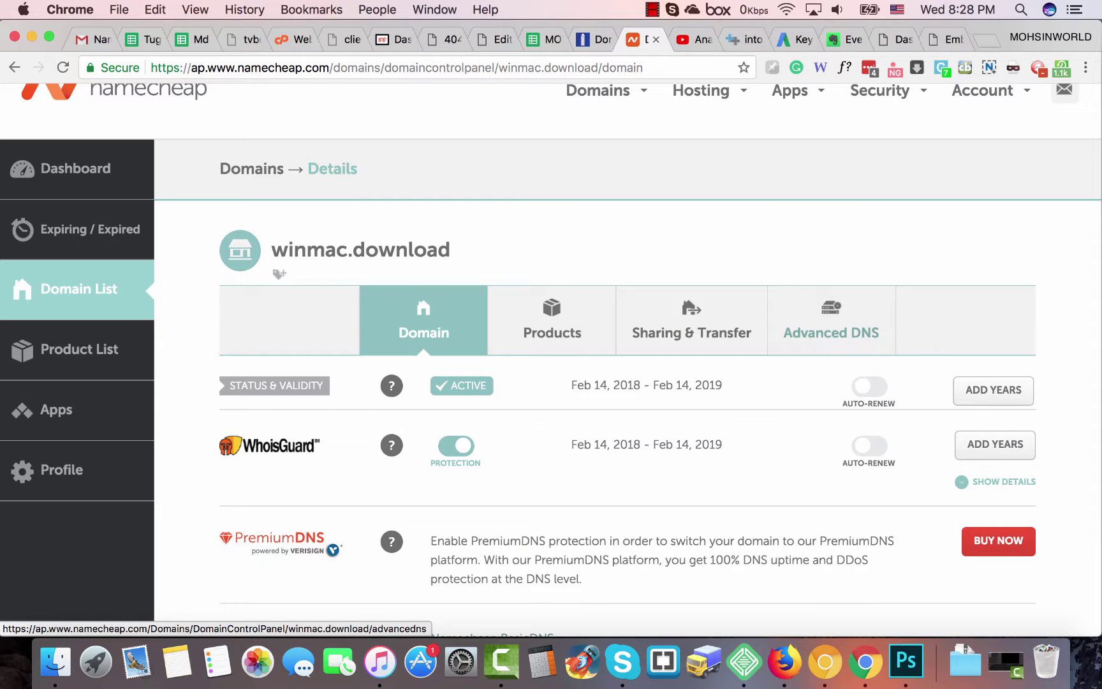
left_click(831, 326)
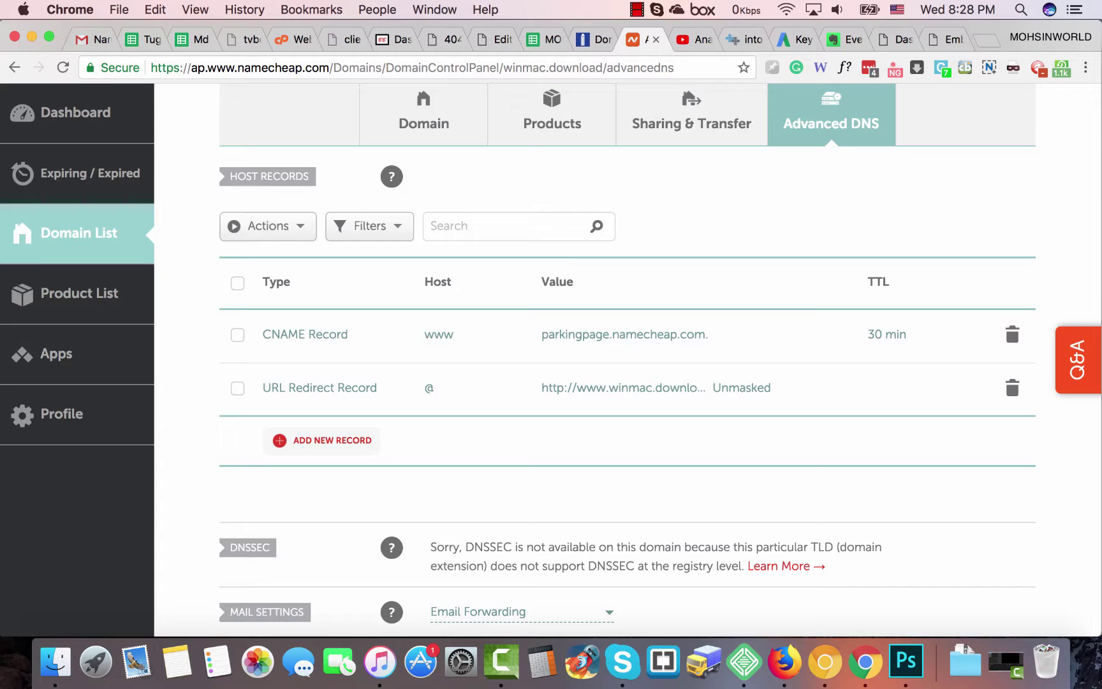
- Register the personal nameserver ns1 for the domain with the IP address 173.212.235.113
scroll(627, 354, "down", 10)
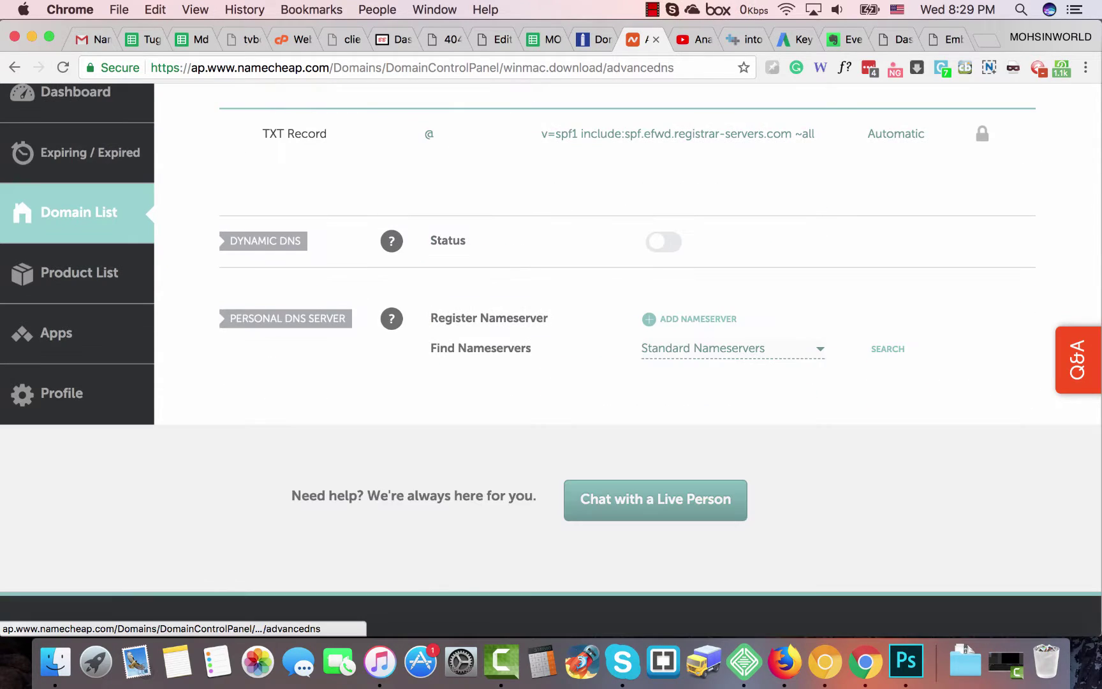
mouse_move(391, 318)
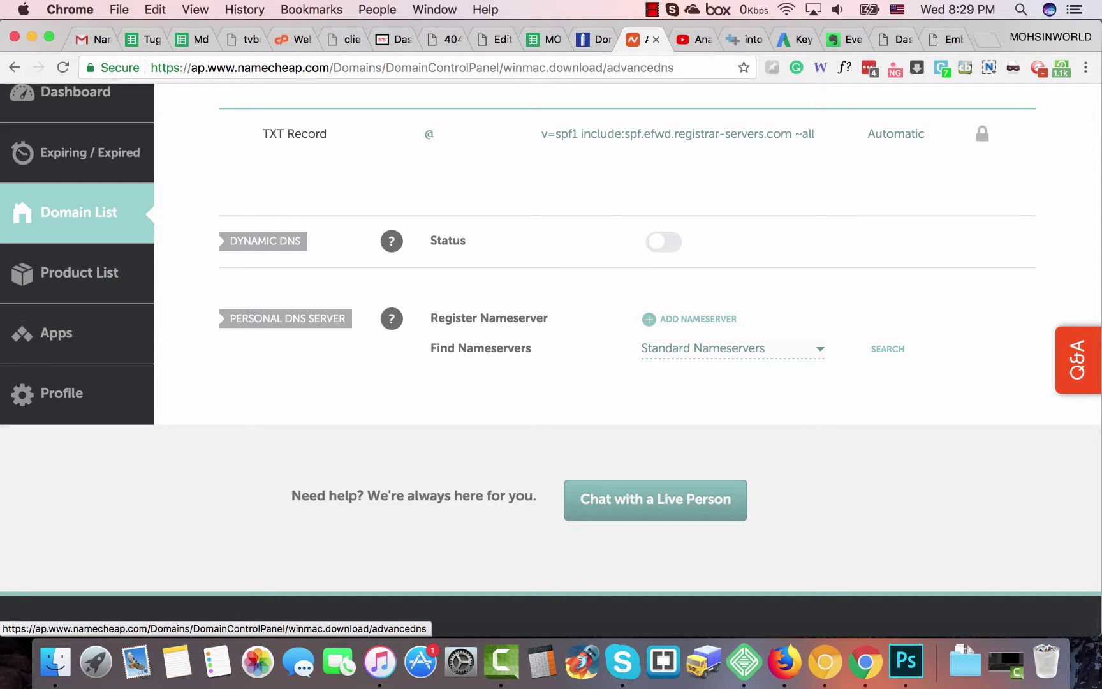
left_click(698, 319)
left_click(685, 391)
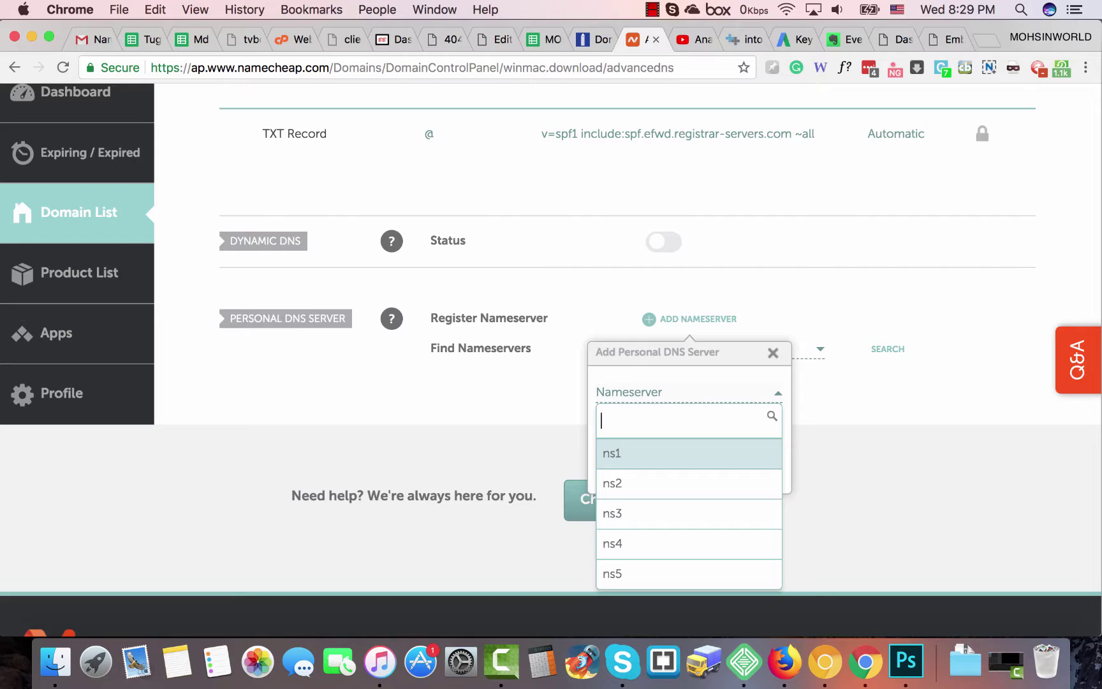
key("Return")
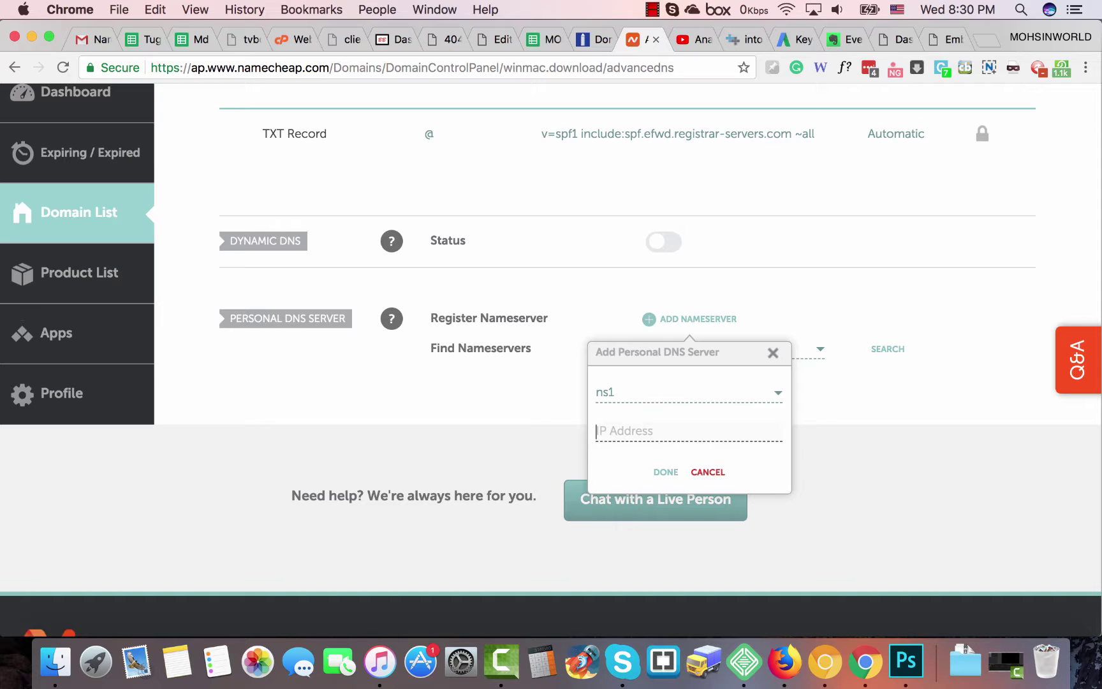
type("173.212.235.113")
key("Return")
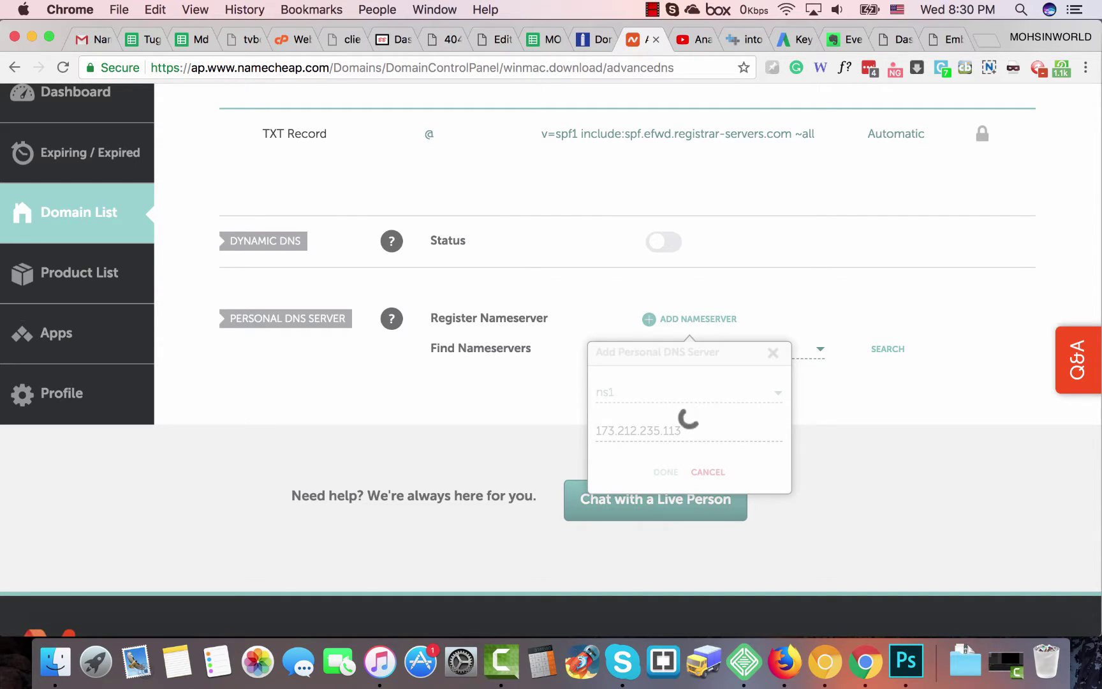
- Register a second personal nameserver, ns2, with the IP address 173.212.235.113
key("Down")
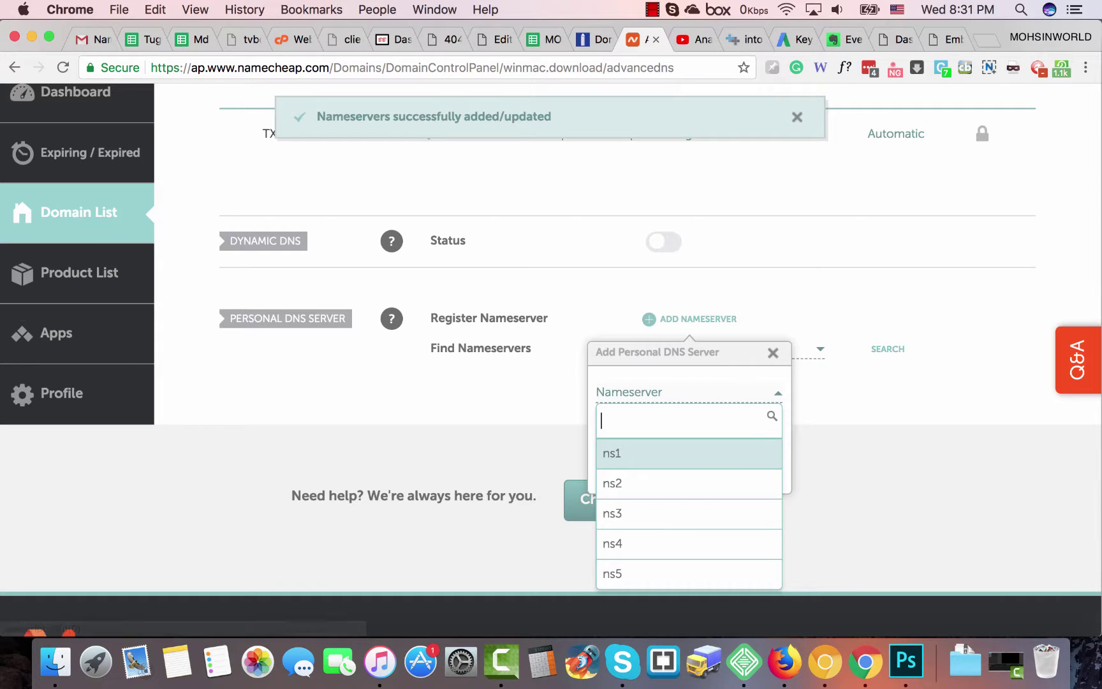
key("Down")
key("Return")
key("Tab")
type("173.212.235.113")
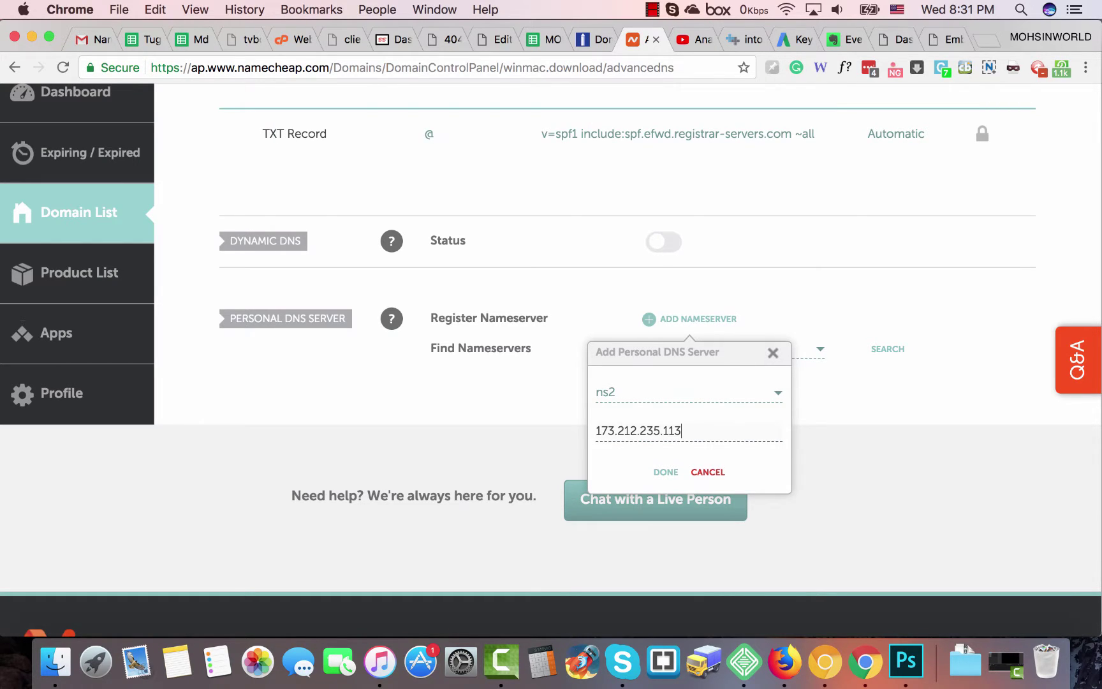
key("Return")
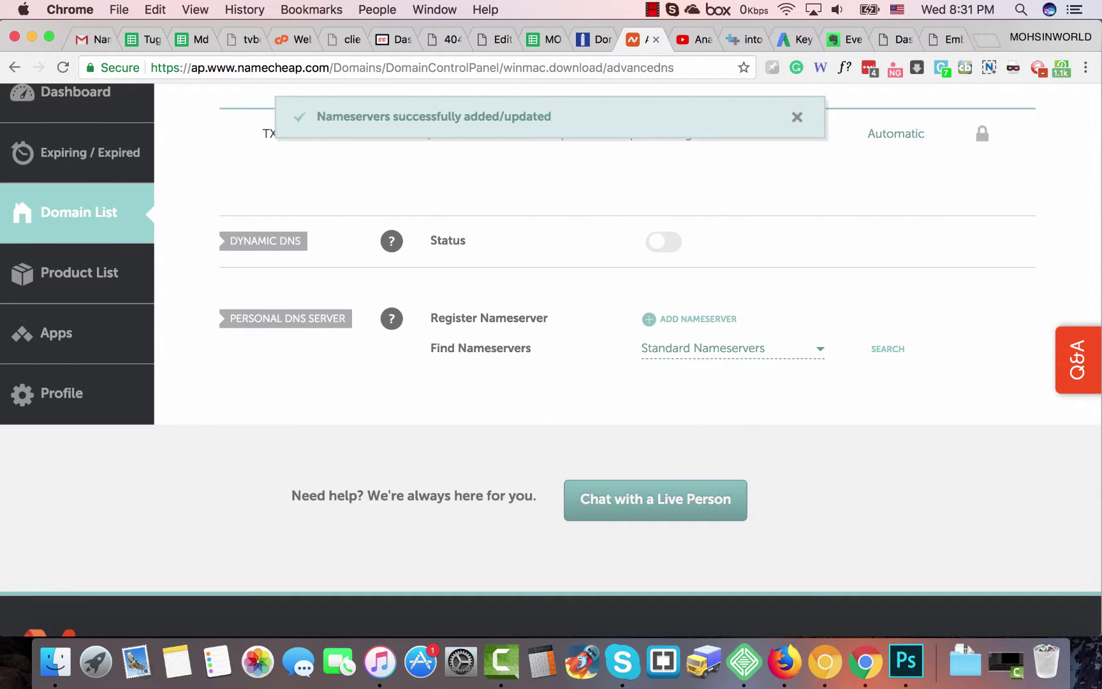
- Return to the general domain settings of winmac.download
left_click(733, 348)
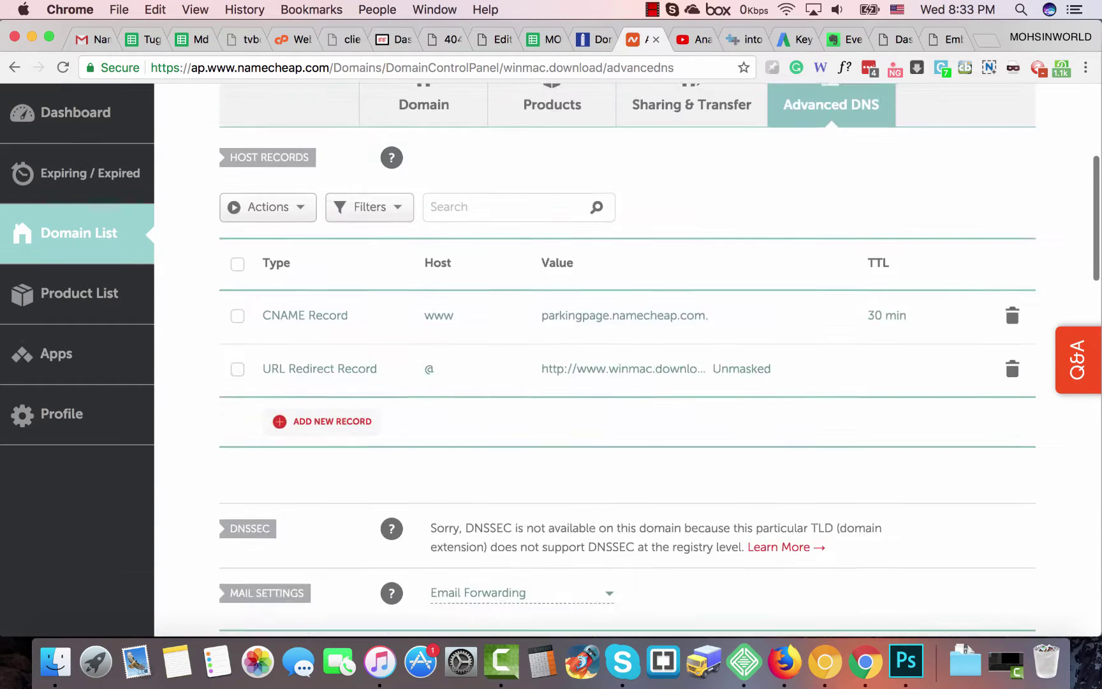
scroll(628, 357, "up", 2)
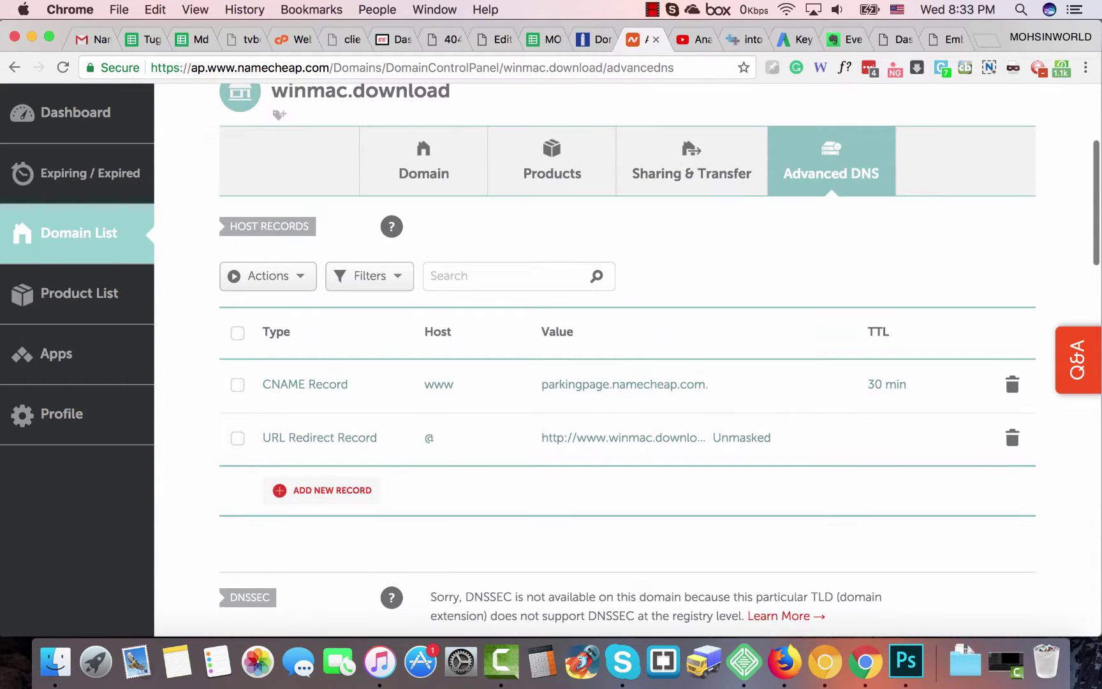
scroll(628, 358, "up", 3)
scroll(423, 319, "up", 3)
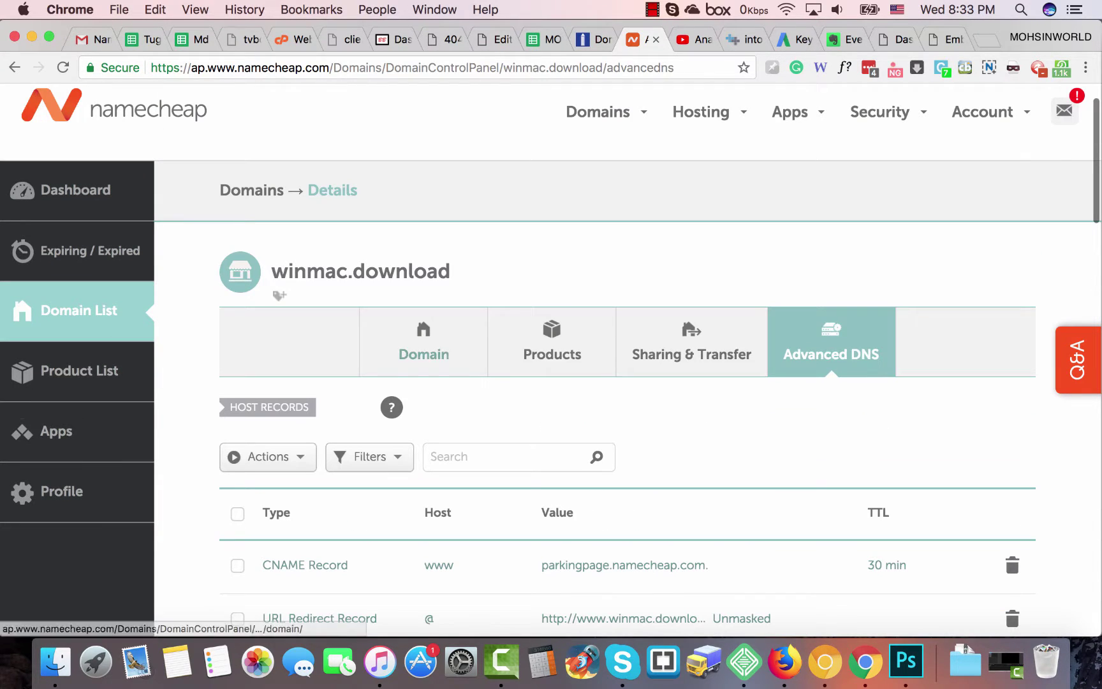
left_click(423, 351)
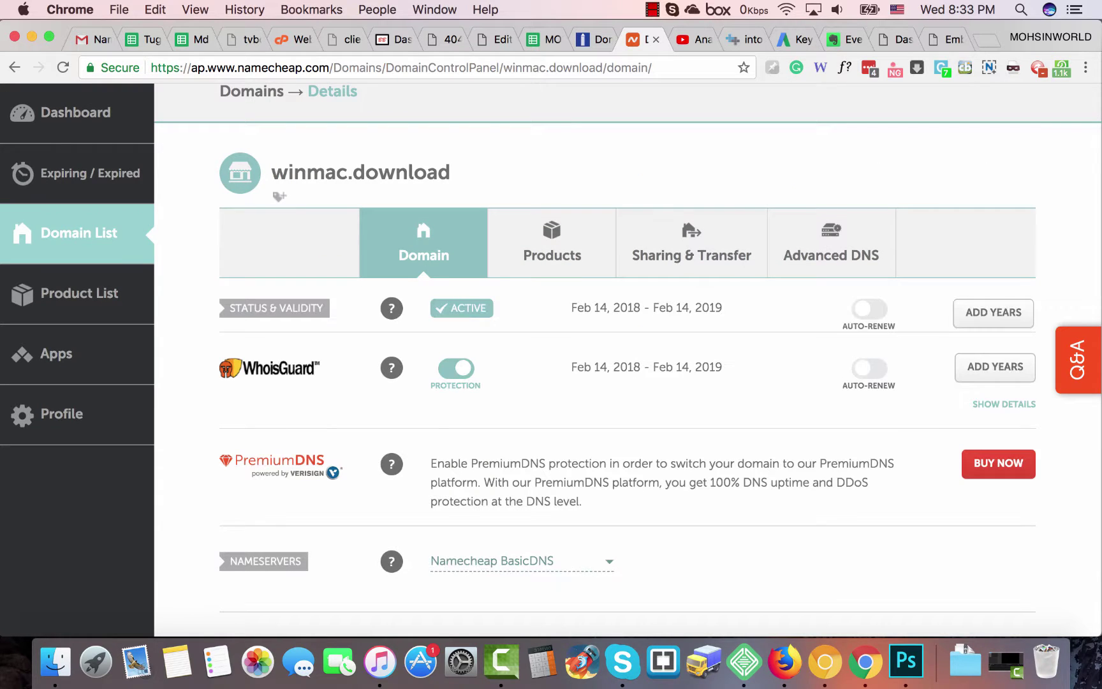
- Switch the domain's nameserver type to Custom DNS
scroll(660, 360, "down", 5)
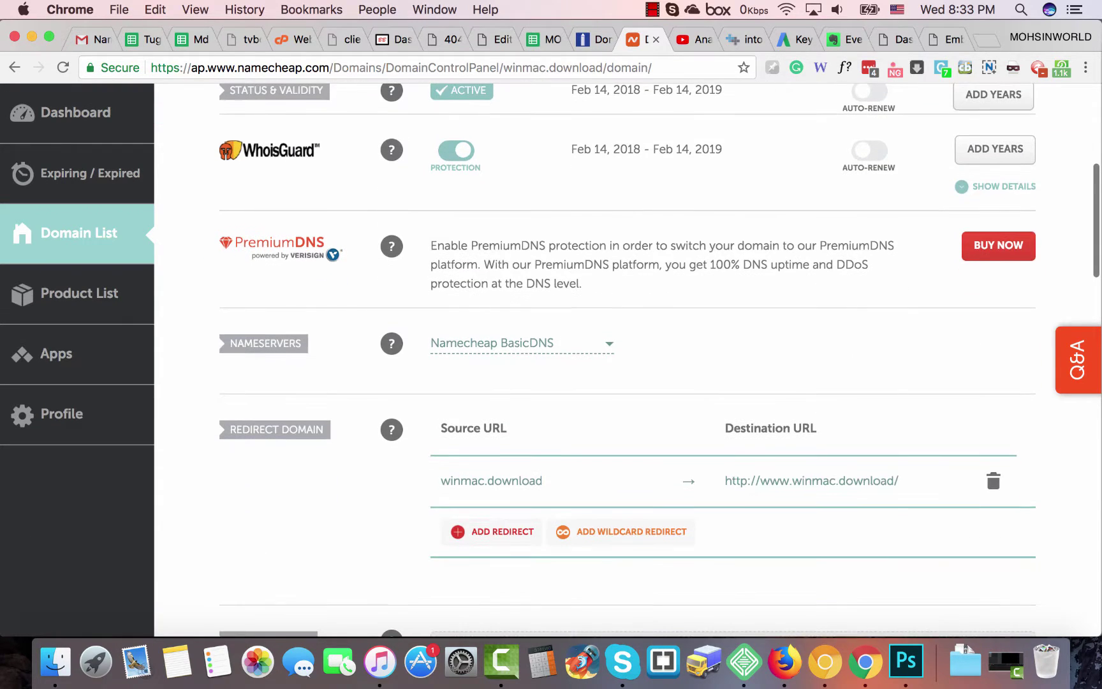
scroll(659, 360, "down", 2)
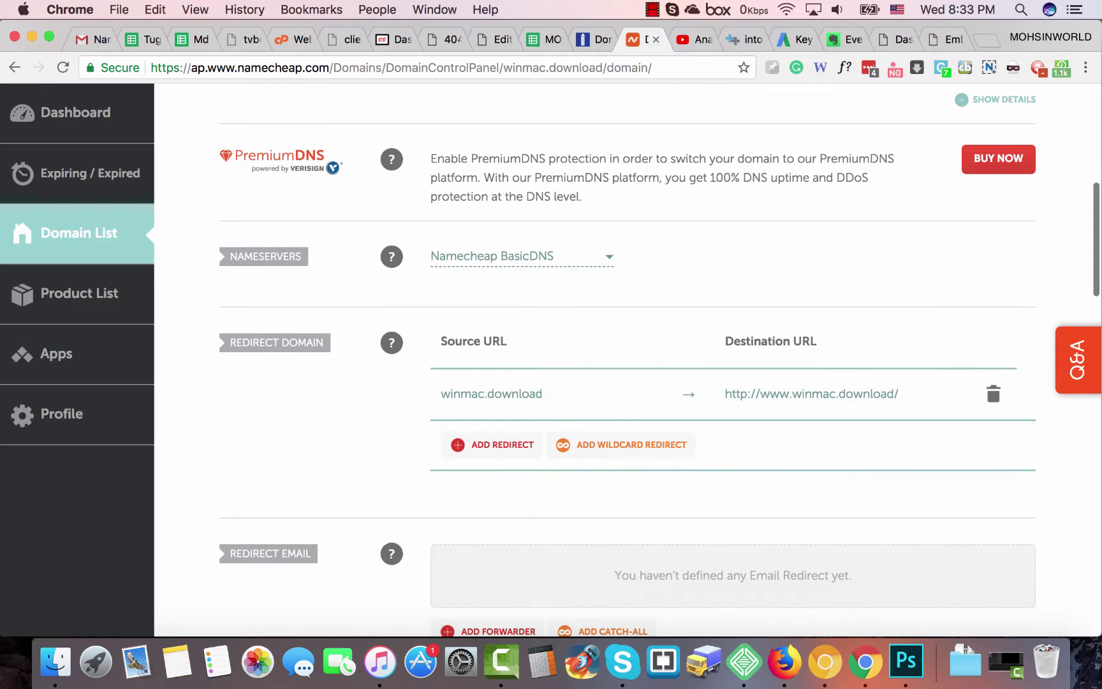
mouse_move(392, 257)
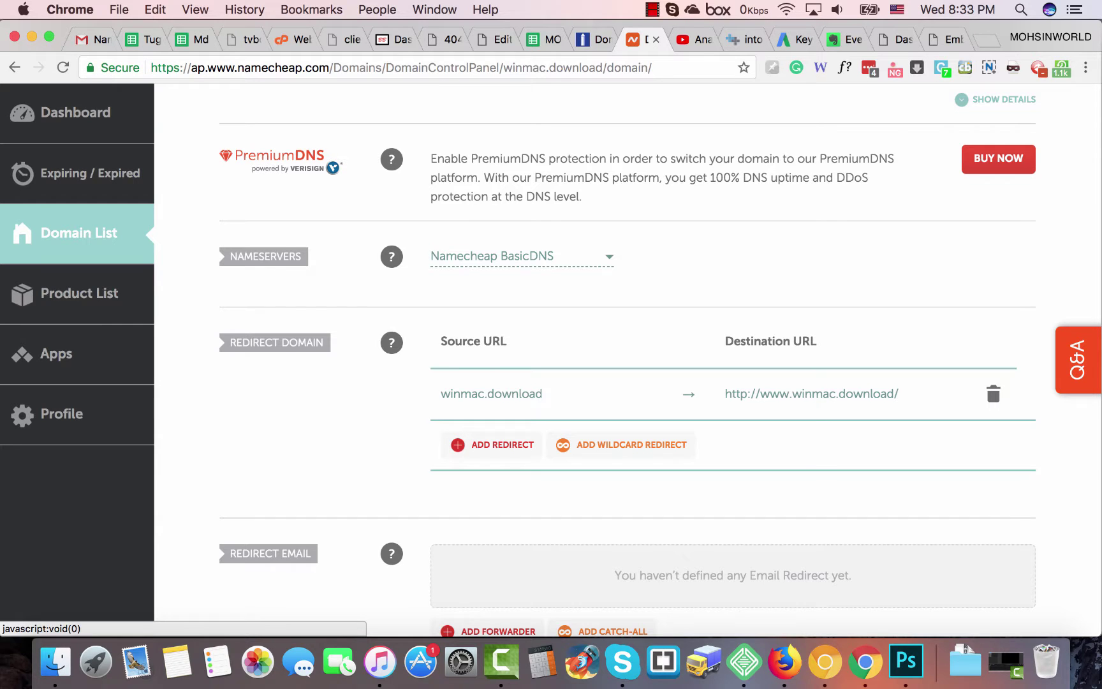
scroll(551, 361, "up", 10)
scroll(659, 360, "down", 10)
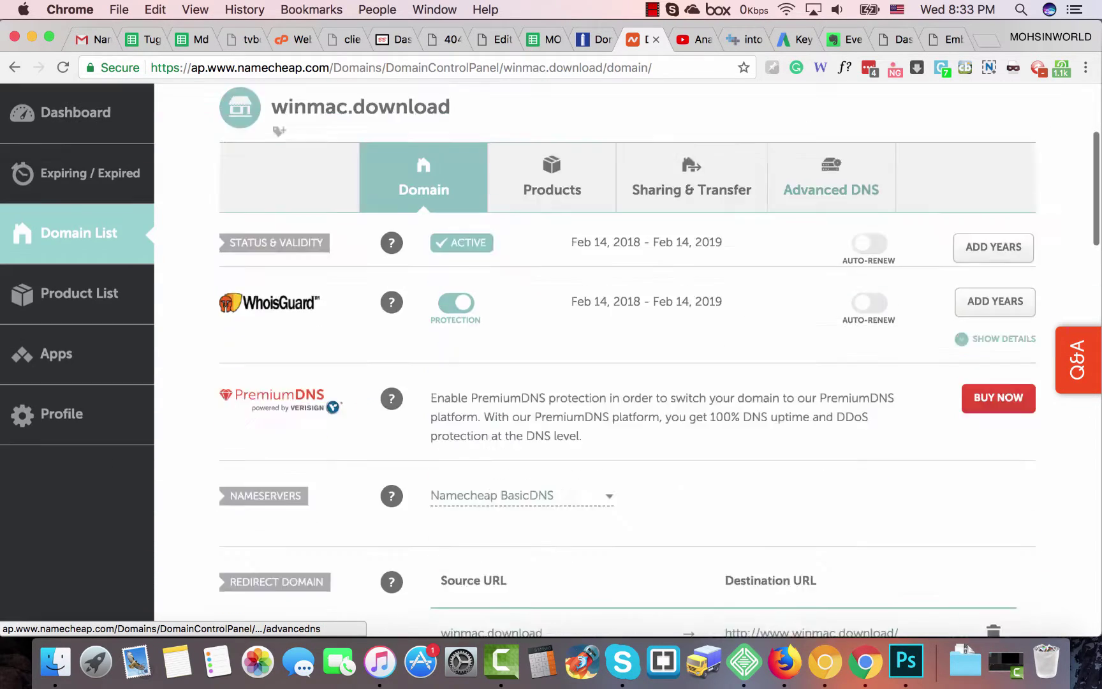
left_click(519, 150)
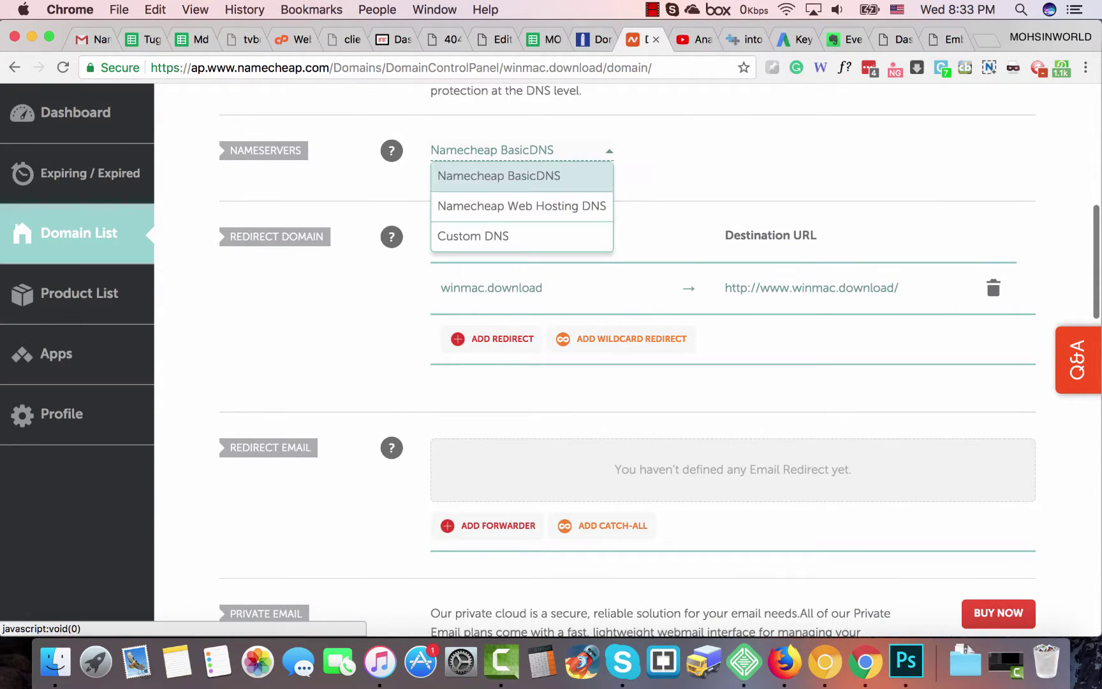
left_click(473, 236)
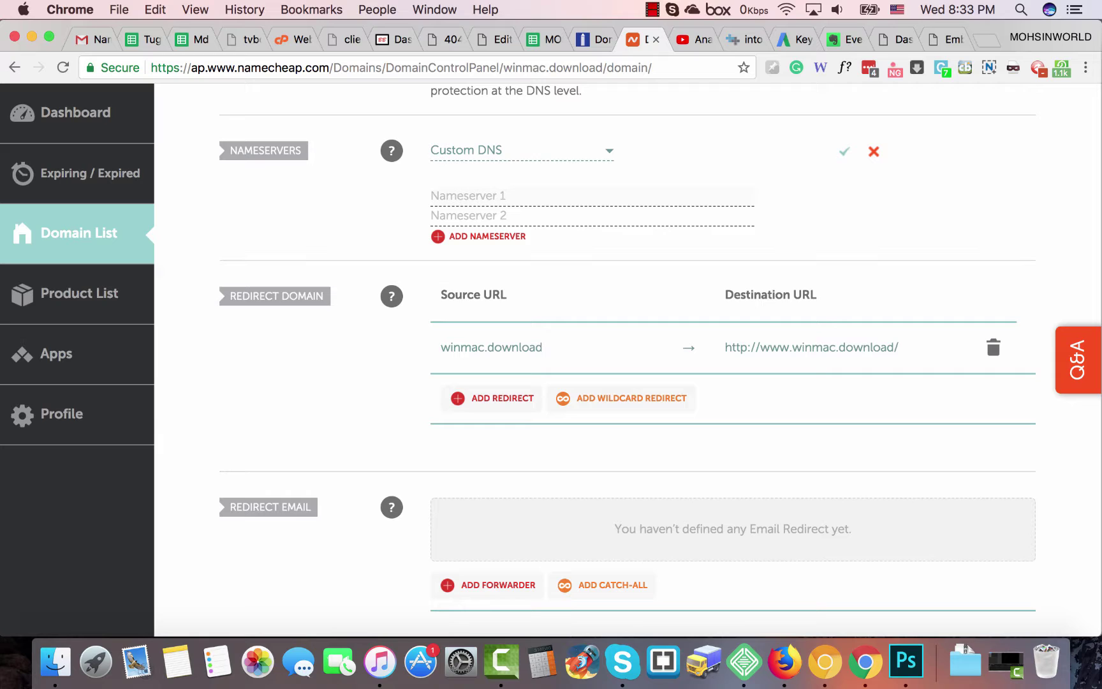
- Enter ns1.winmac.download as the first custom nameserver
type("ns1.")
type("winmac.download")
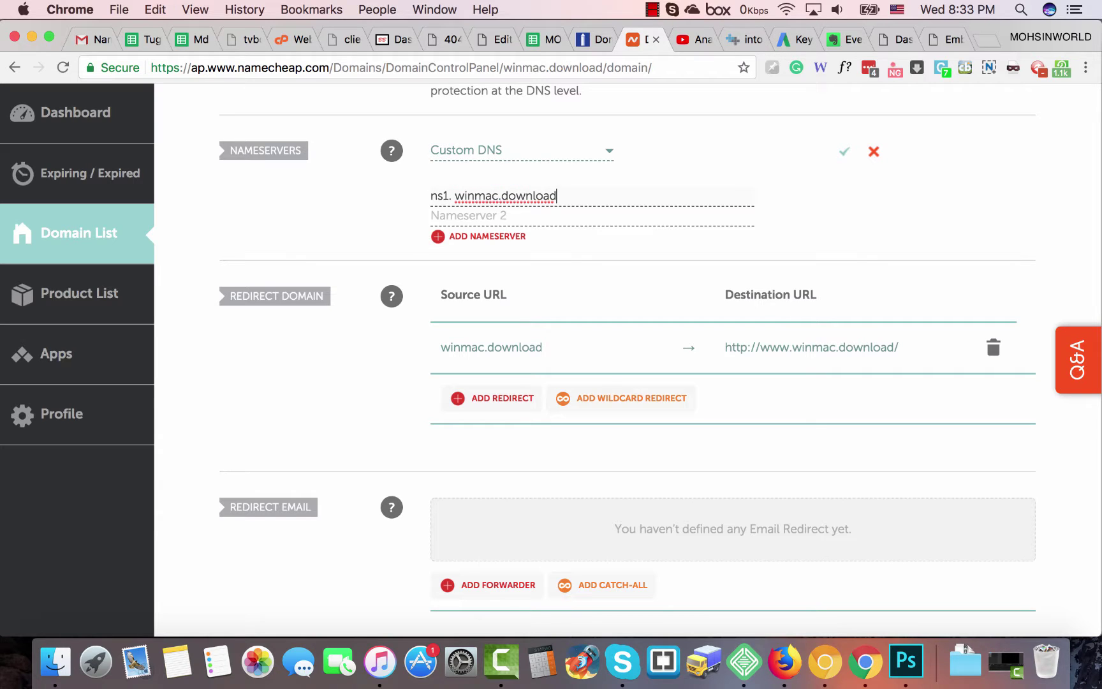
key("BackSpace")
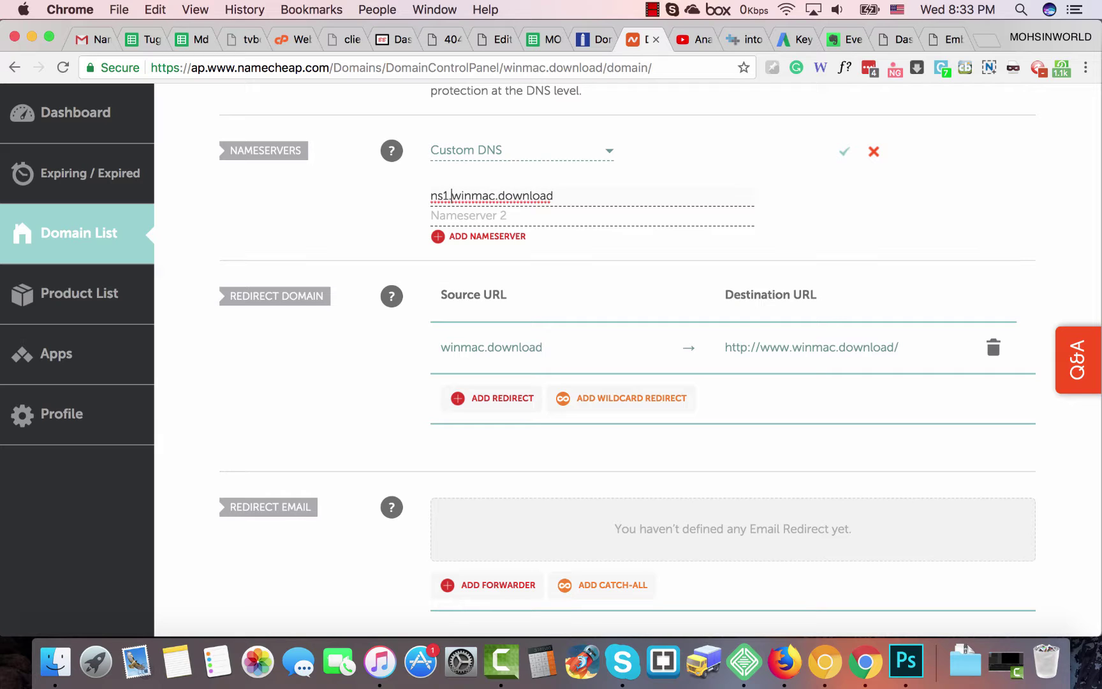
key("super+Right")
- Enter ns2.winmac.download as the second custom nameserver and save the nameserver settings
key("super+a")
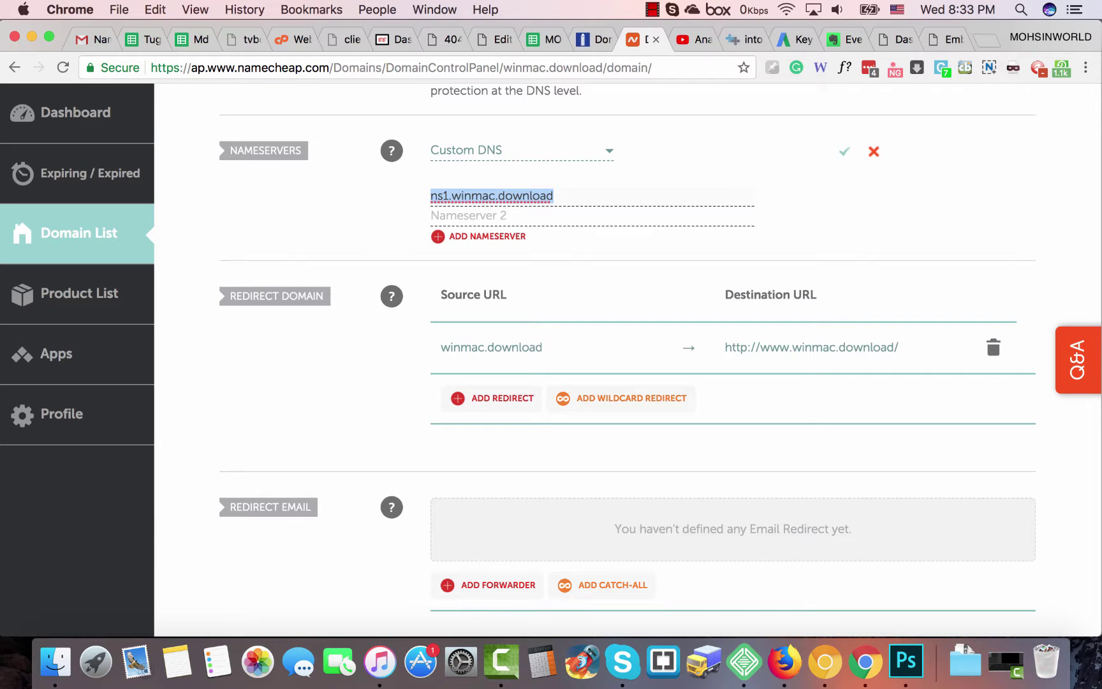
key("super+c")
key("Tab")
key("super+v")
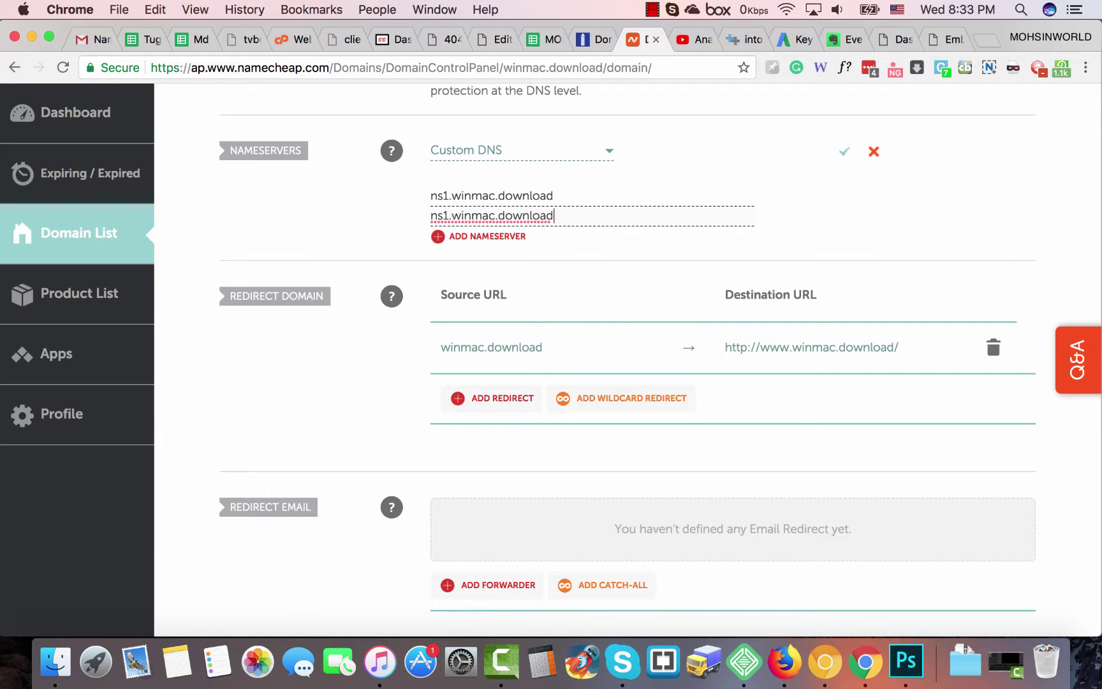
left_click(449, 215)
key("BackSpace")
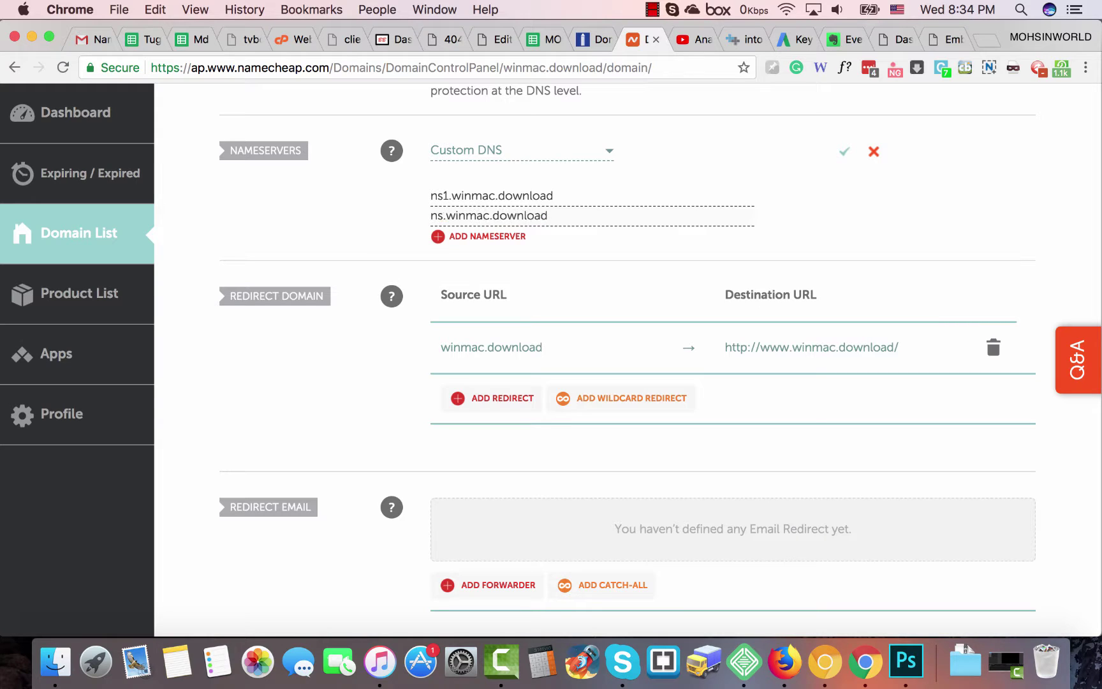
type("2")
left_click(554, 196)
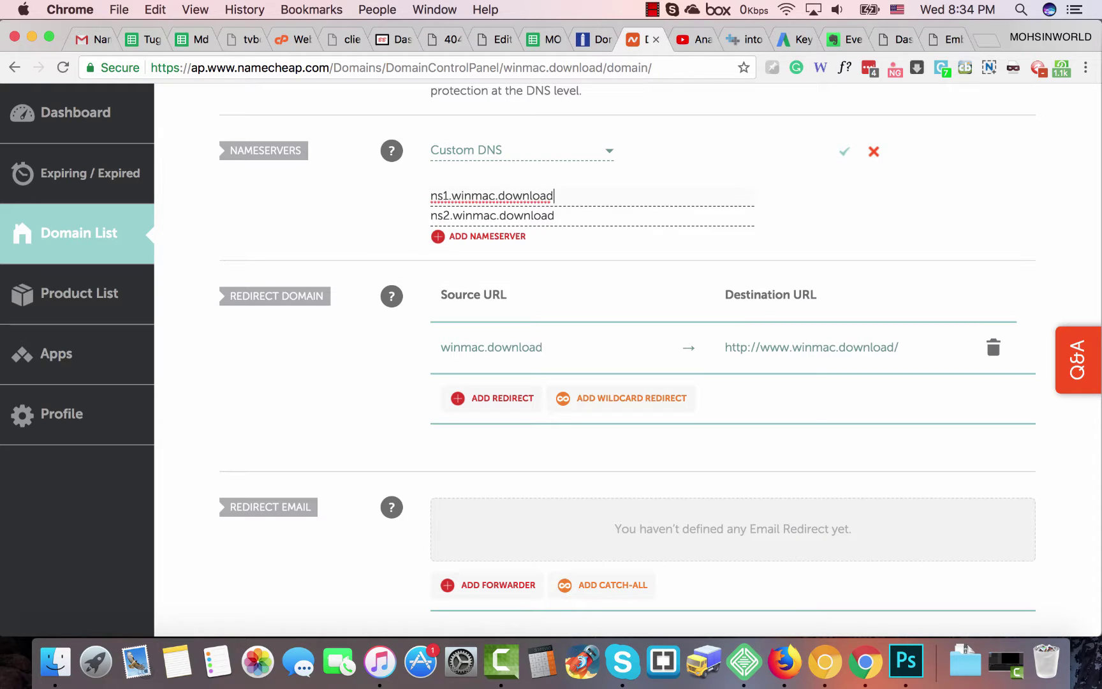
left_click(555, 215)
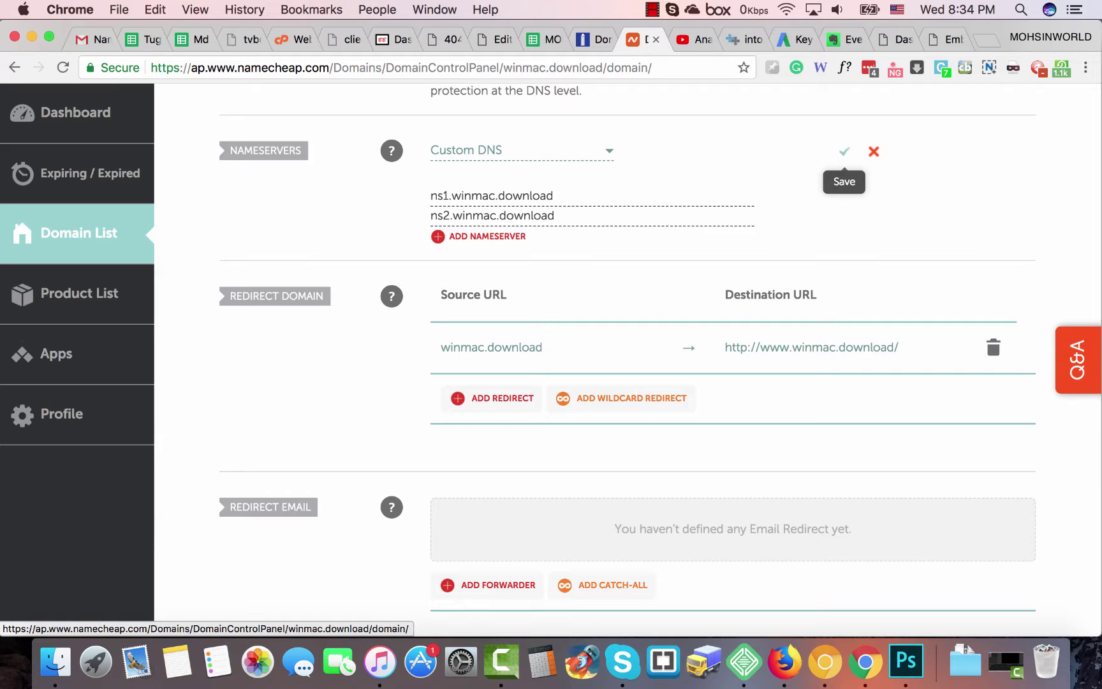
left_click(844, 151)
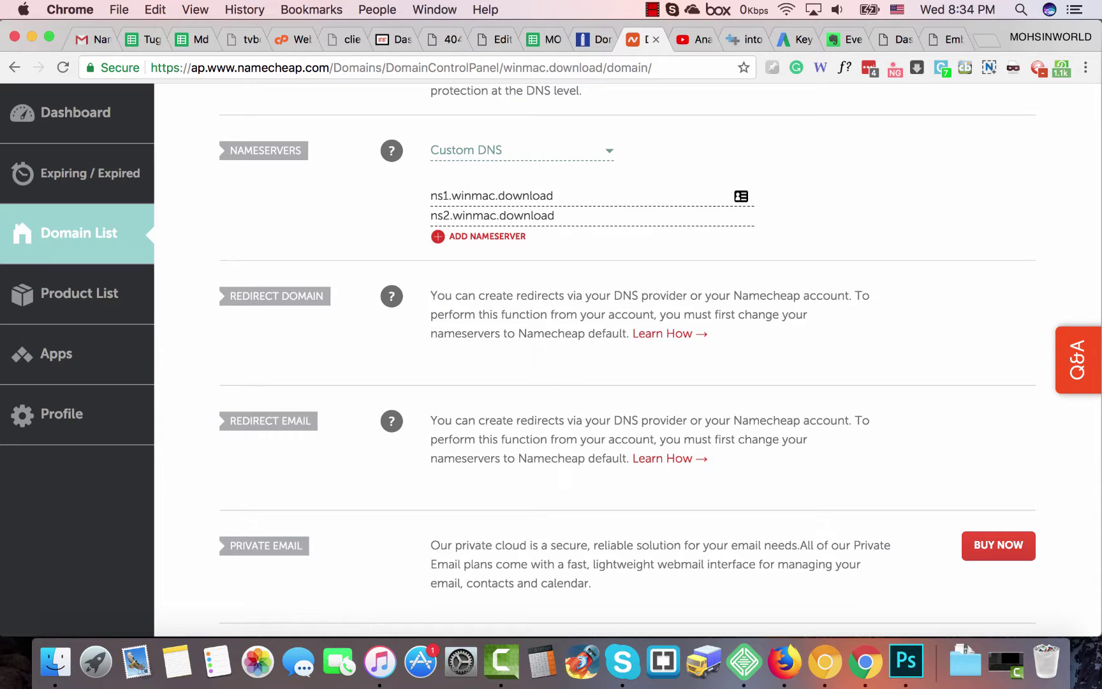
- Select winmac.download within the first nameserver entry and open intodns.com in a new browser tab
left_click_drag(451, 196, 553, 195)
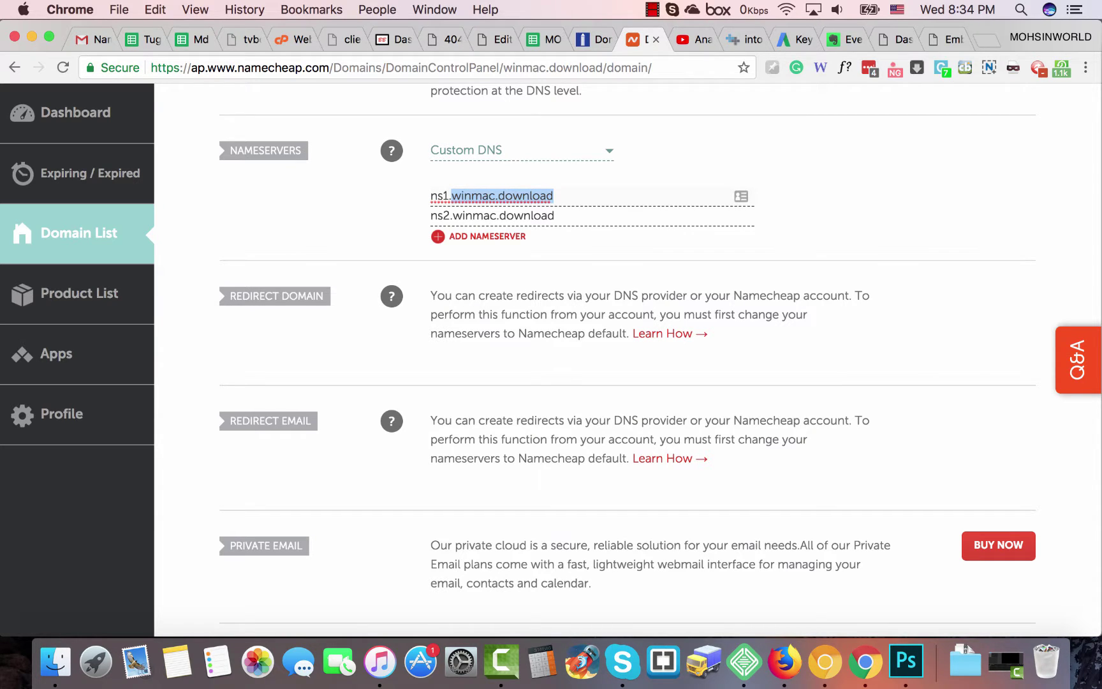
right_click(632, 38)
left_click(670, 44)
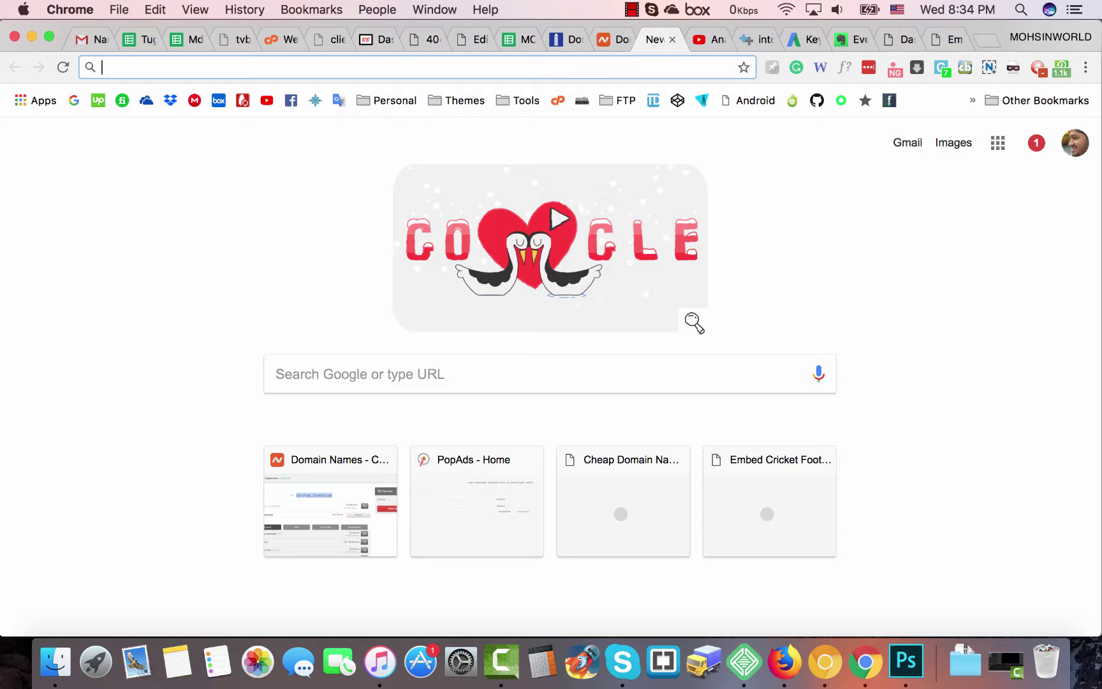
type("intod")
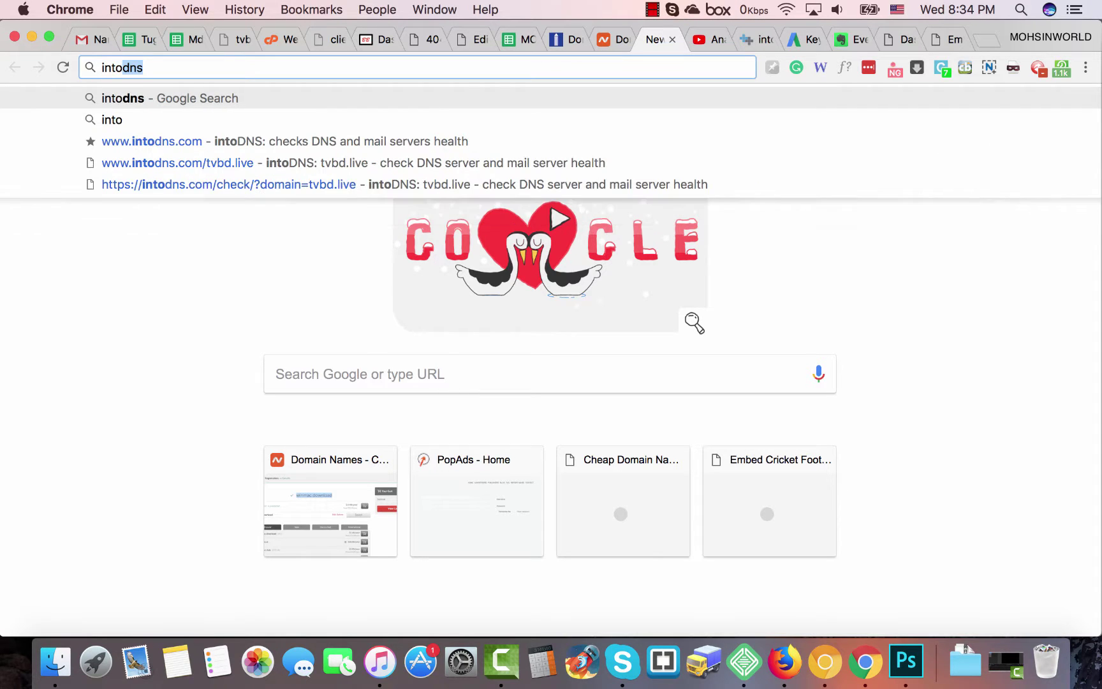
type("ns.")
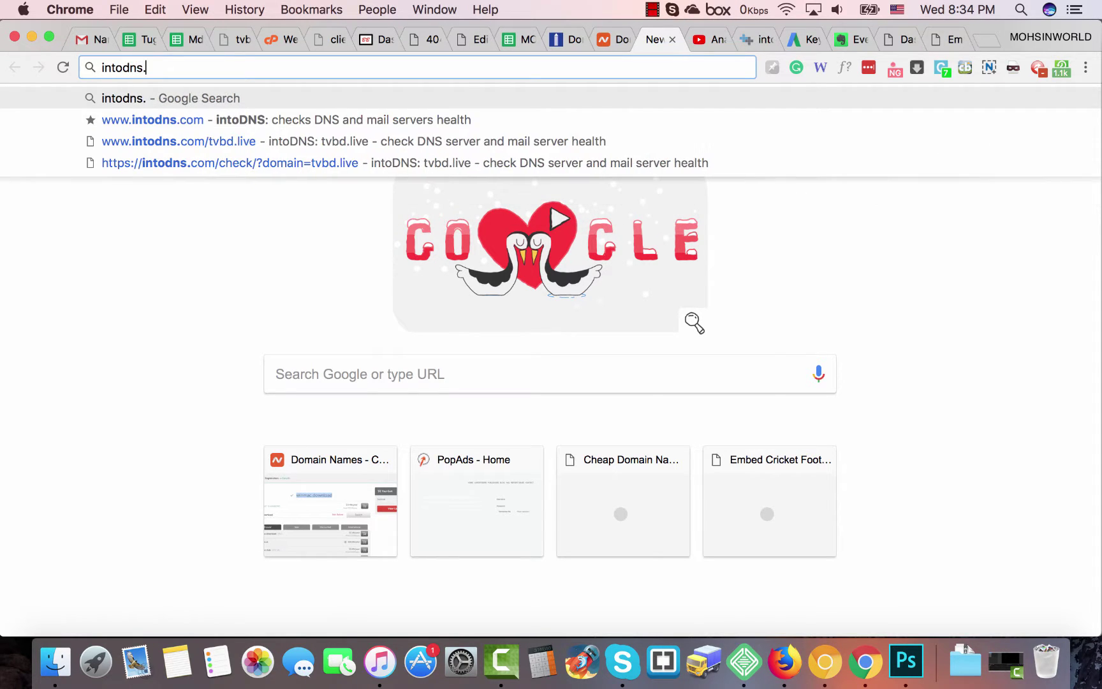
type("com")
key("Return")
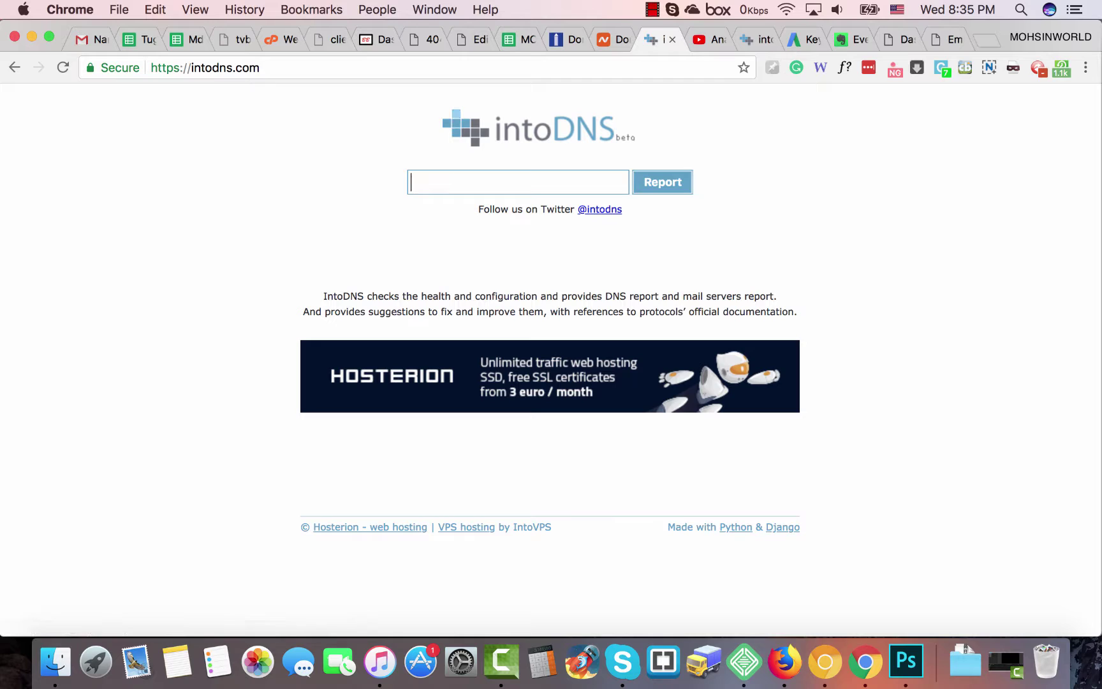
- Run the intoDNS report for winmac.download and repeat the check once more
key("super+v")
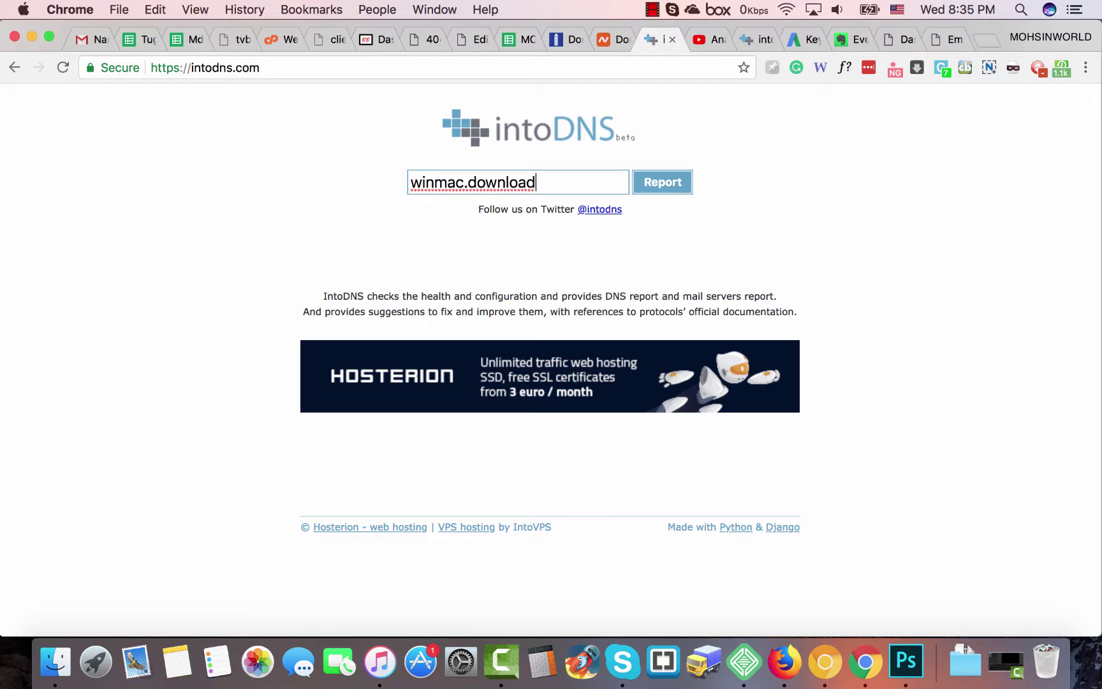
left_click_drag(411, 183, 535, 182)
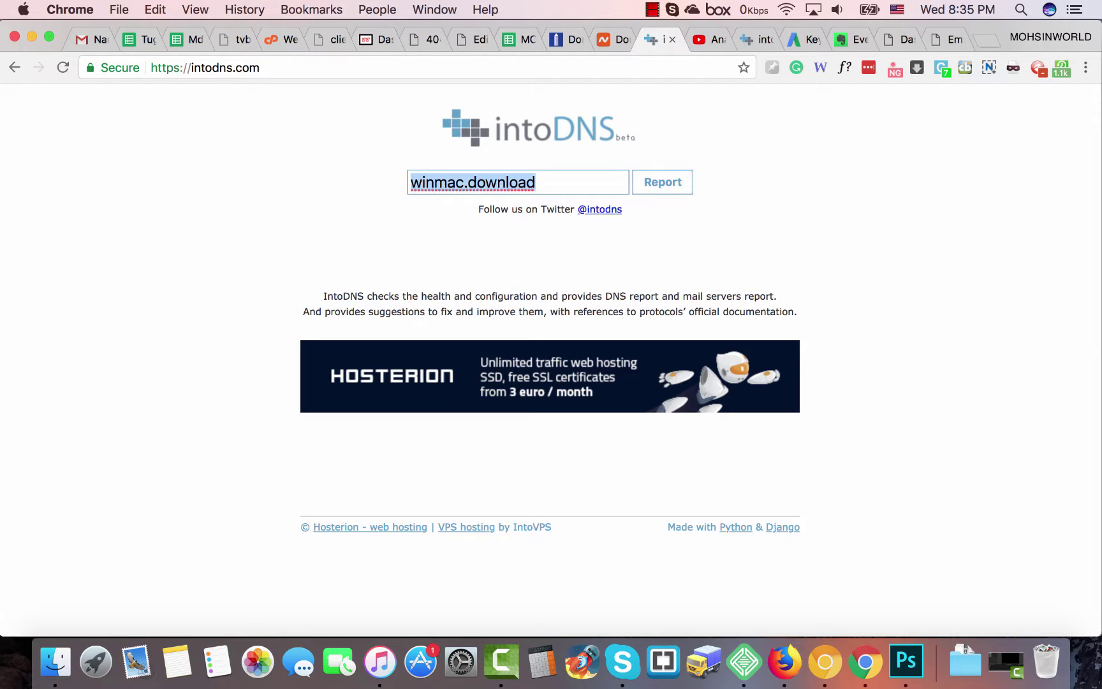
key("Return")
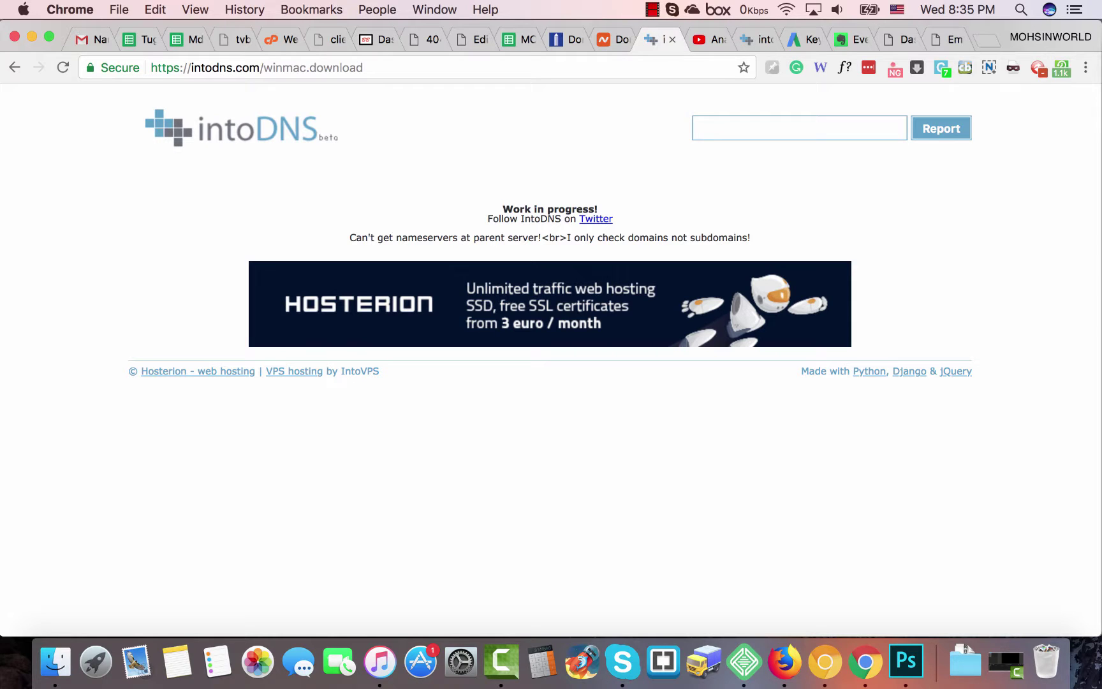
key("super+v")
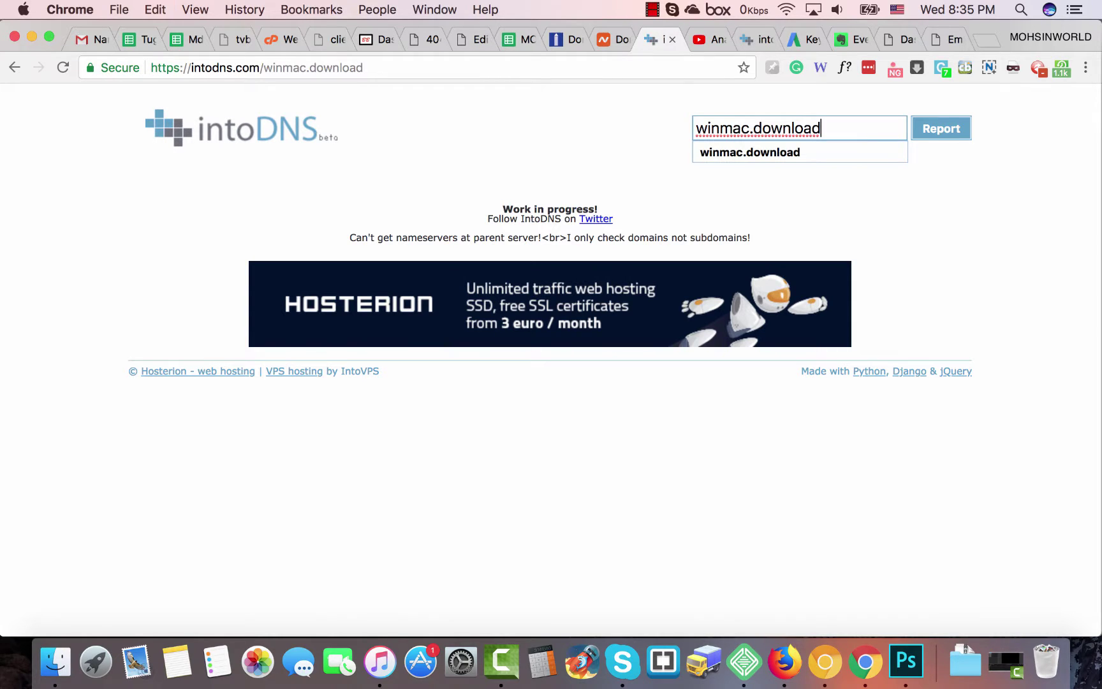
key("Return")
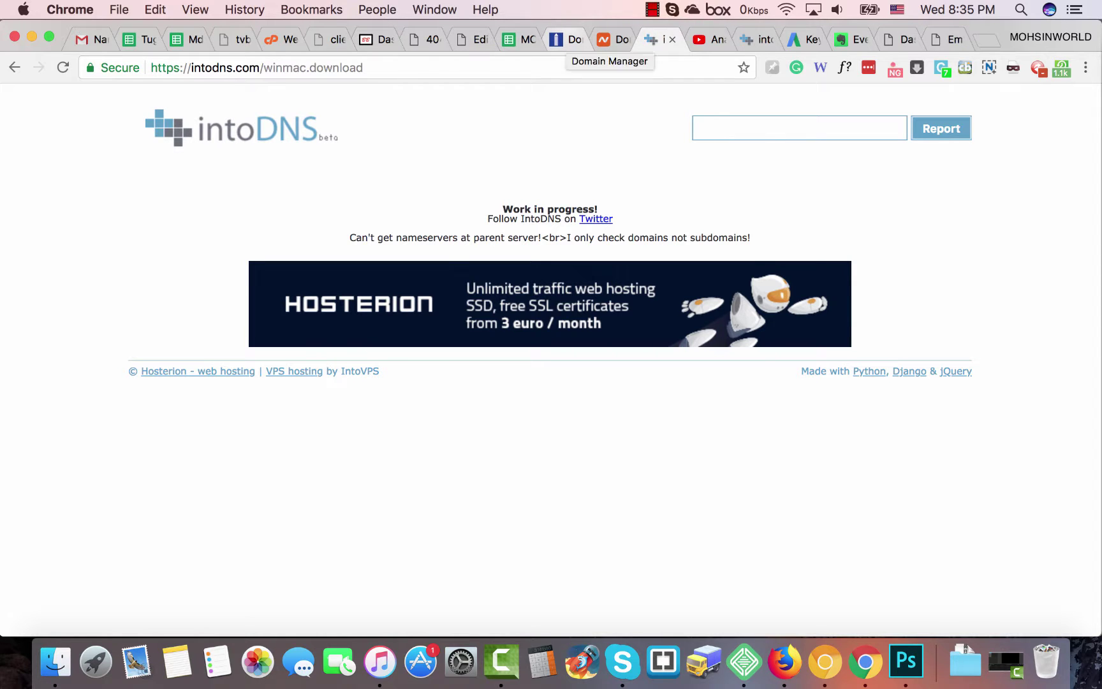
- Switch to NameSilo and open the registered nameservers list from the domain console of sportsnewsup.date
left_click(565, 39)
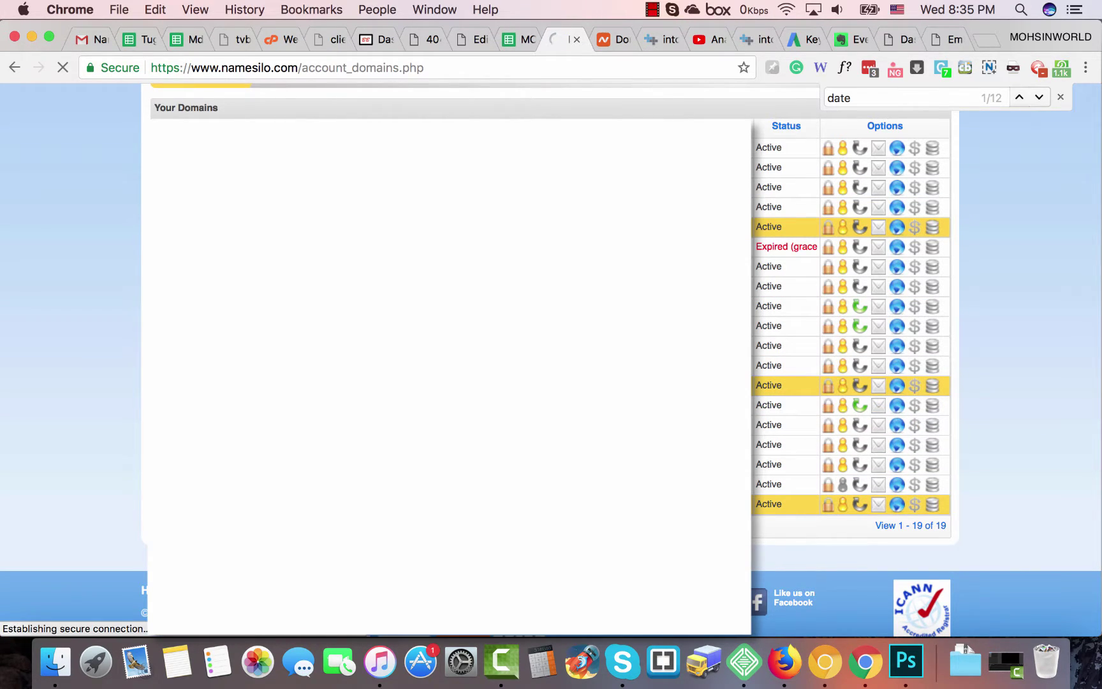
scroll(848, 402, "up", 5)
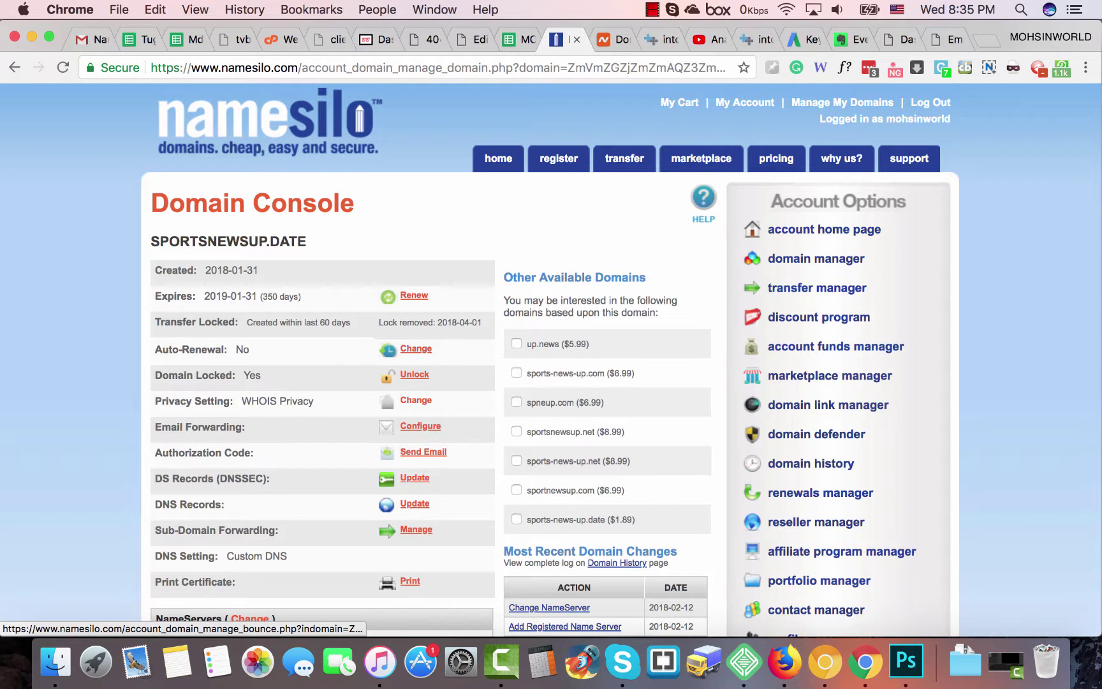
scroll(415, 400, "down", 6)
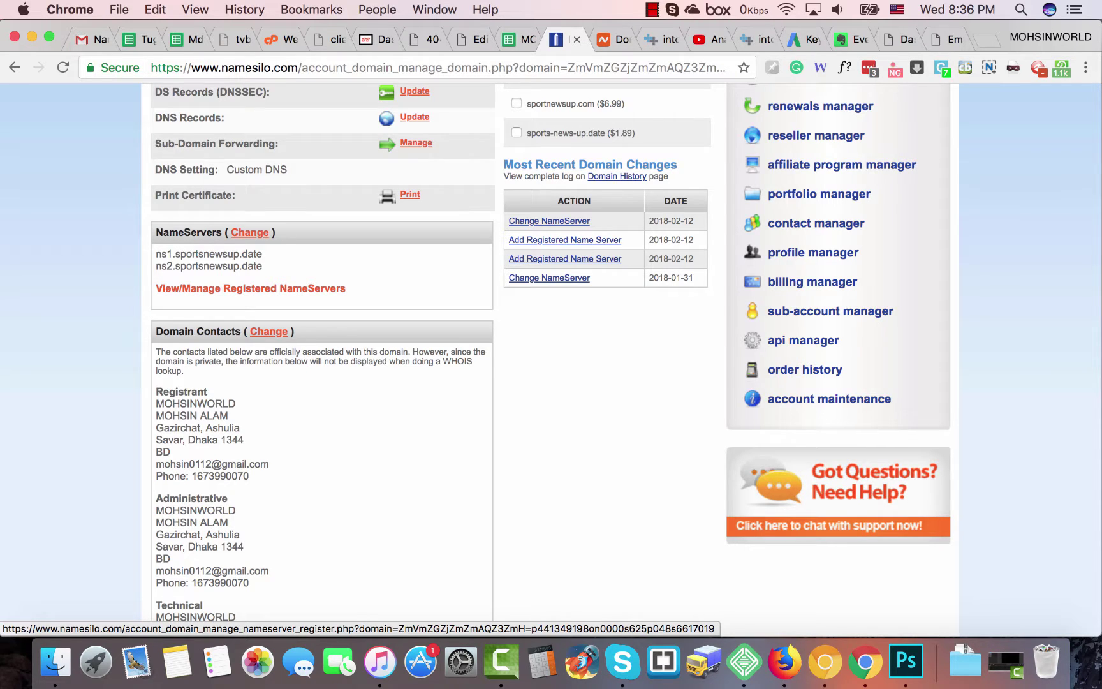
left_click(250, 288)
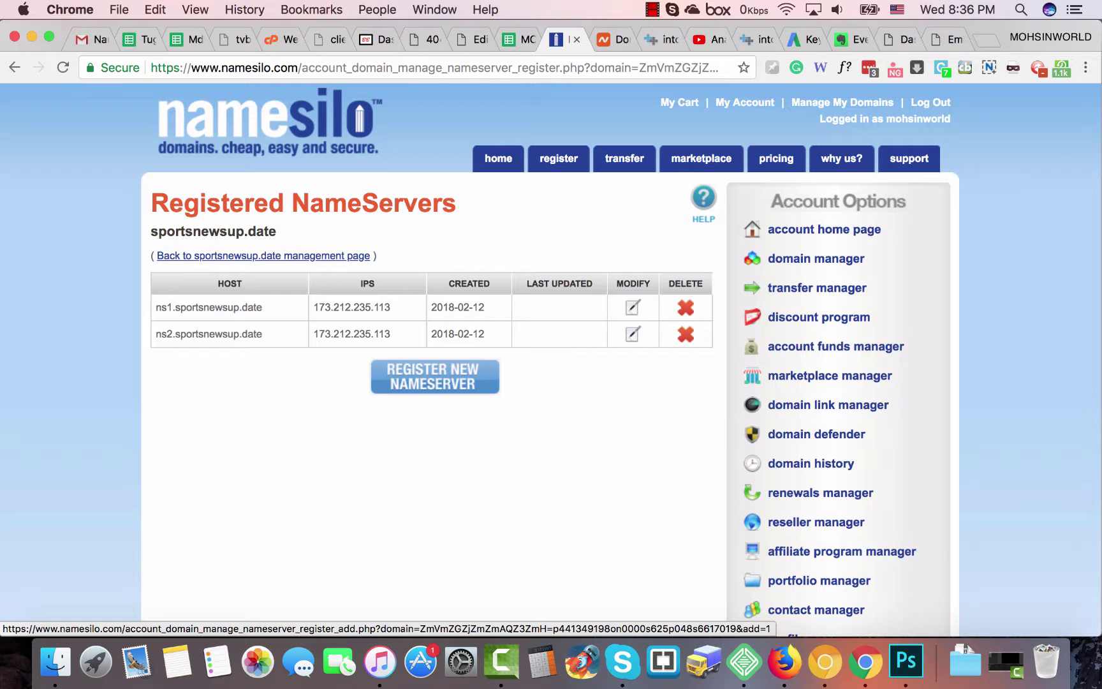
- Inspect the host and IP fields of the new registered nameserver form, then return to the list and select host ns1.sportsnewsup.date
left_click(435, 376)
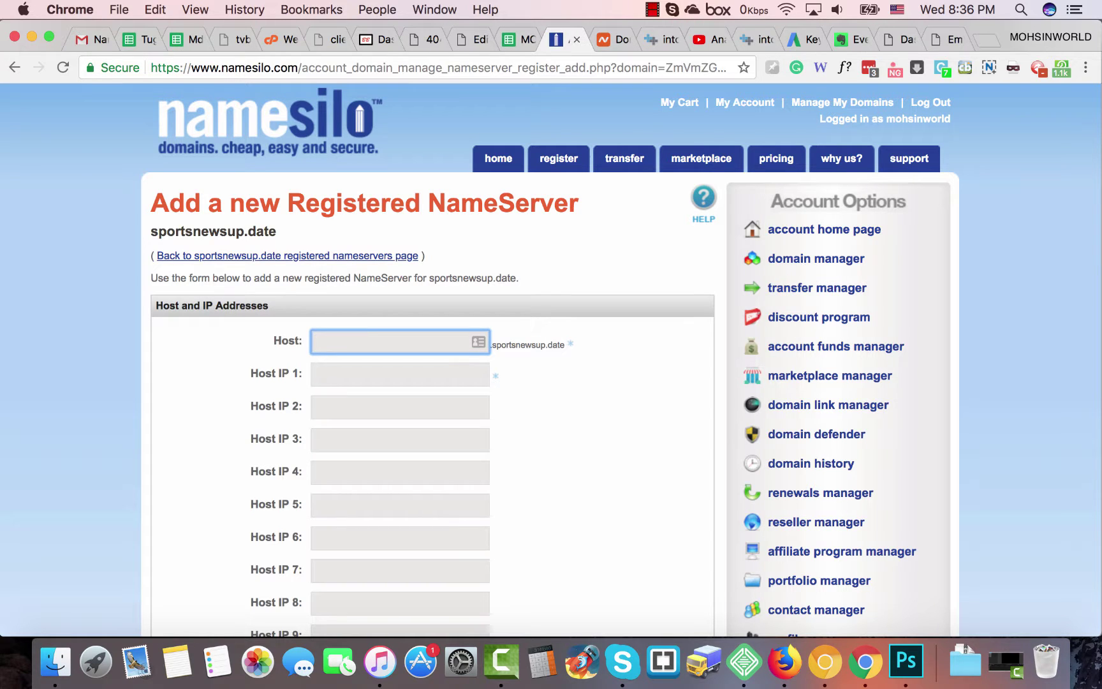
double_click(519, 345)
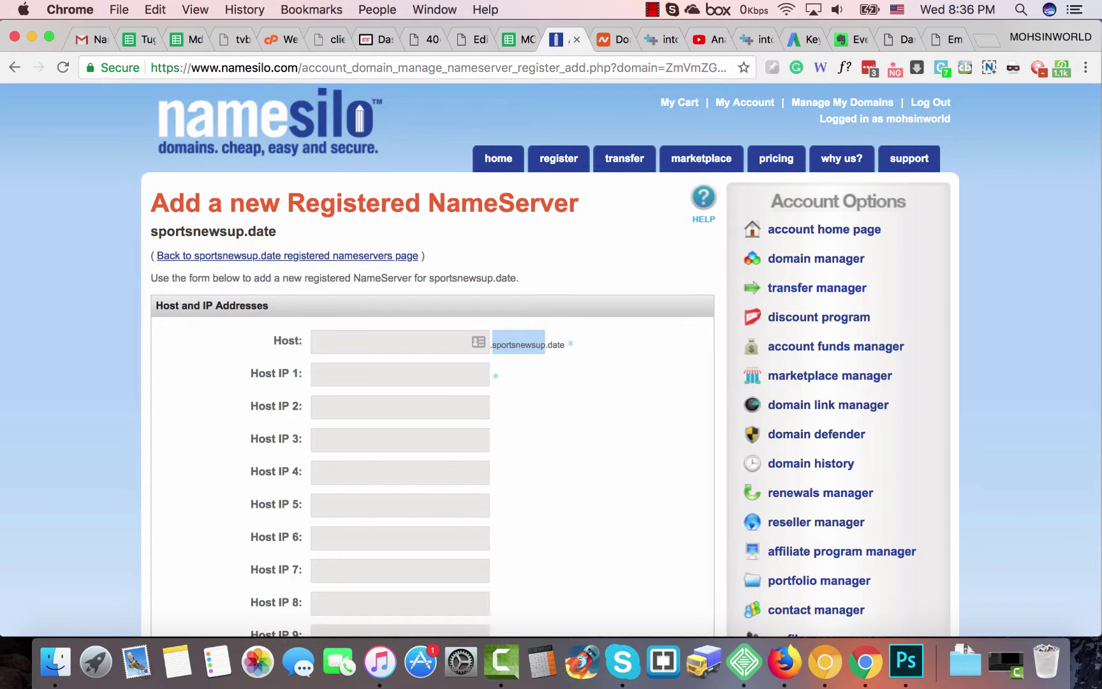
left_click(400, 373)
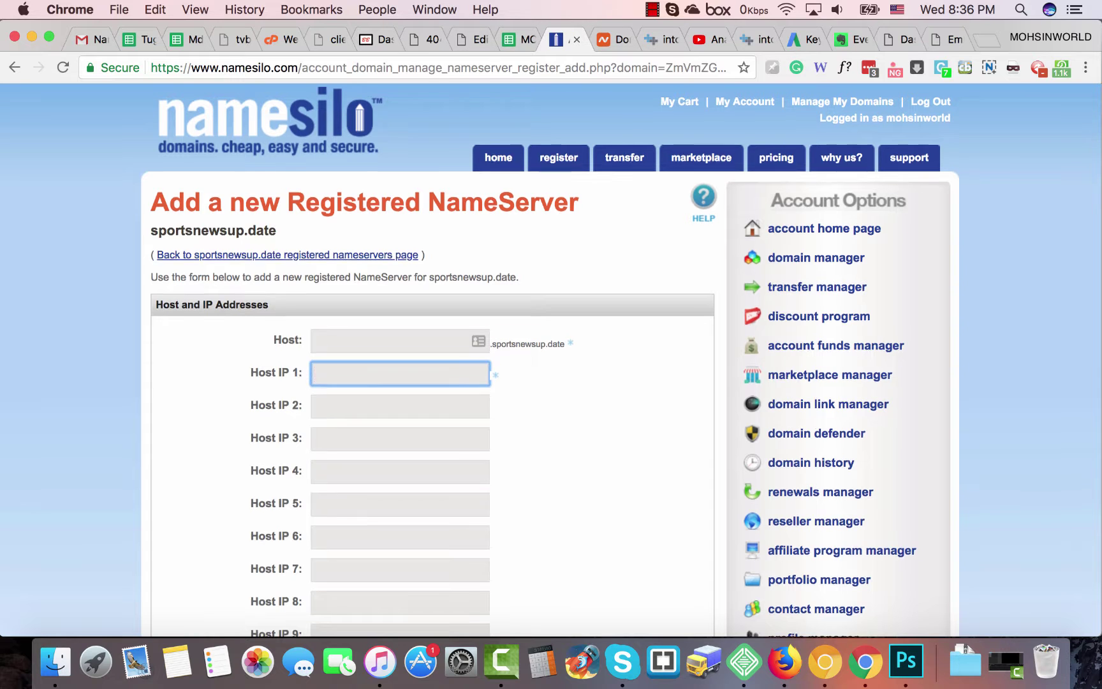
scroll(400, 374, "down", 1)
scroll(551, 357, "down", 5)
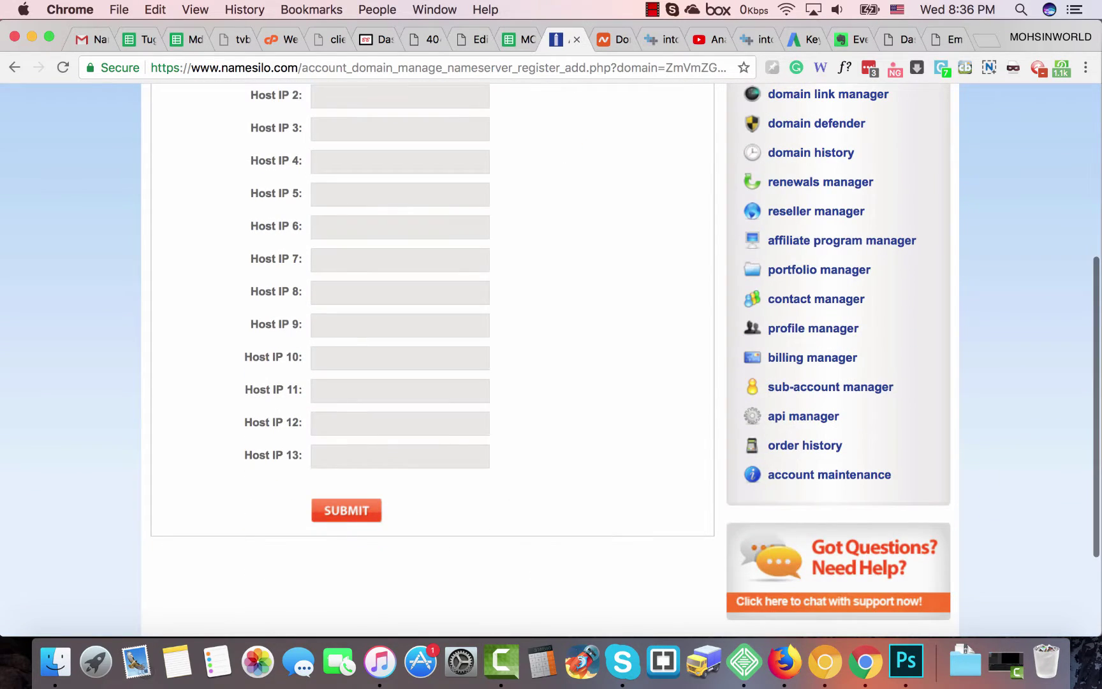
scroll(551, 357, "up", 6)
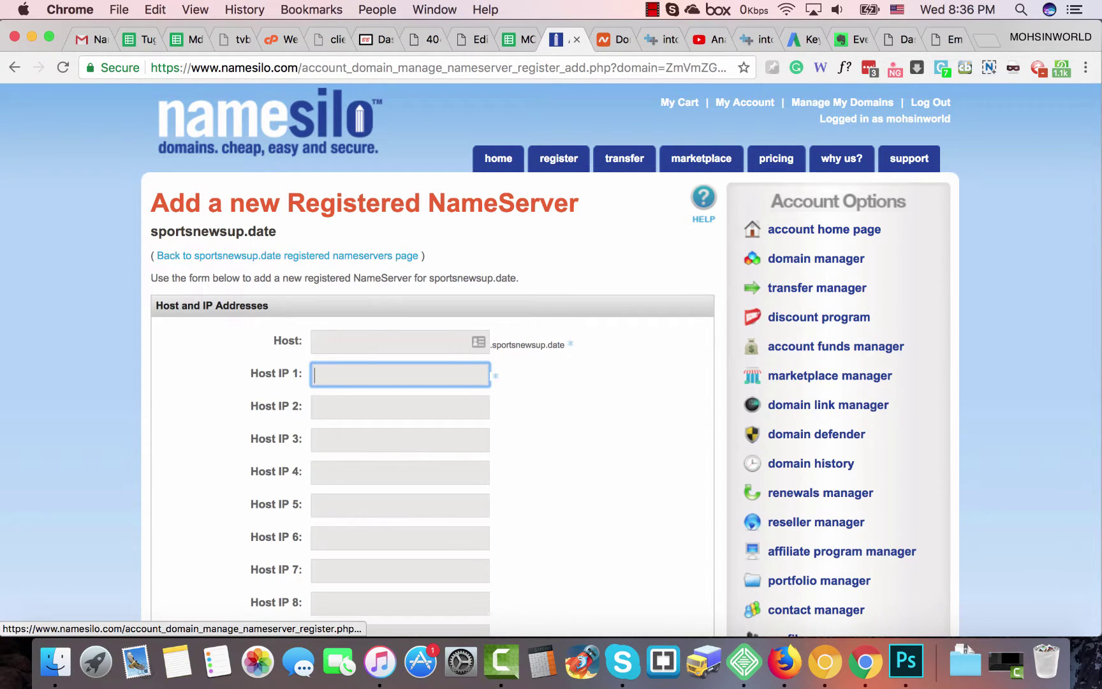
left_click(287, 255)
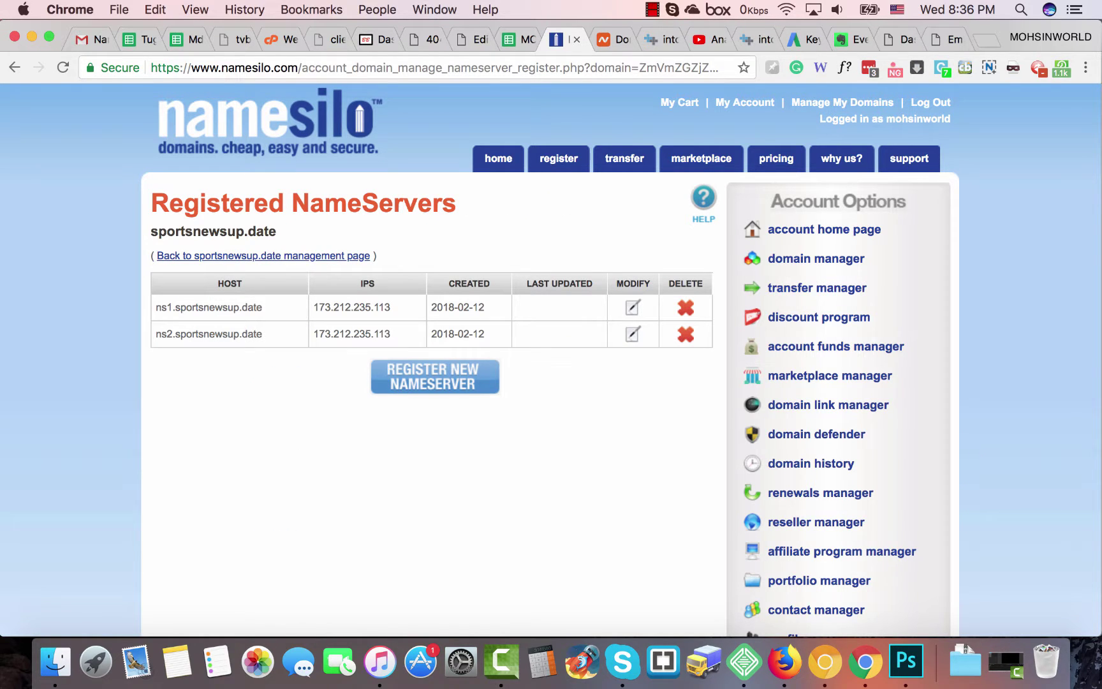
left_click_drag(263, 307, 155, 307)
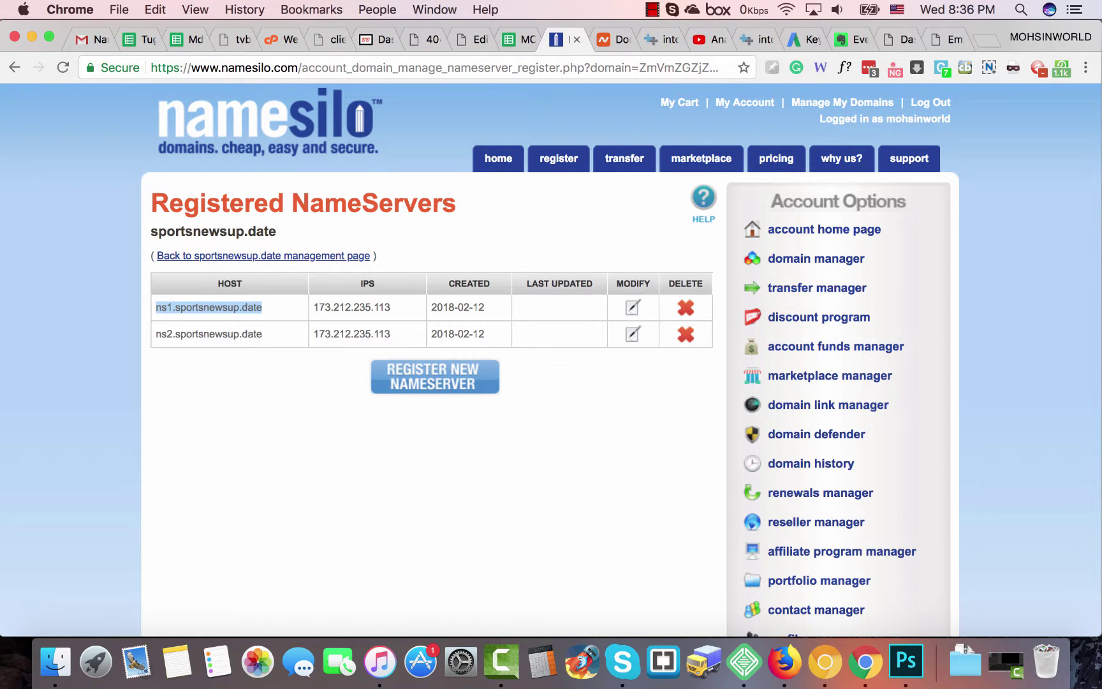
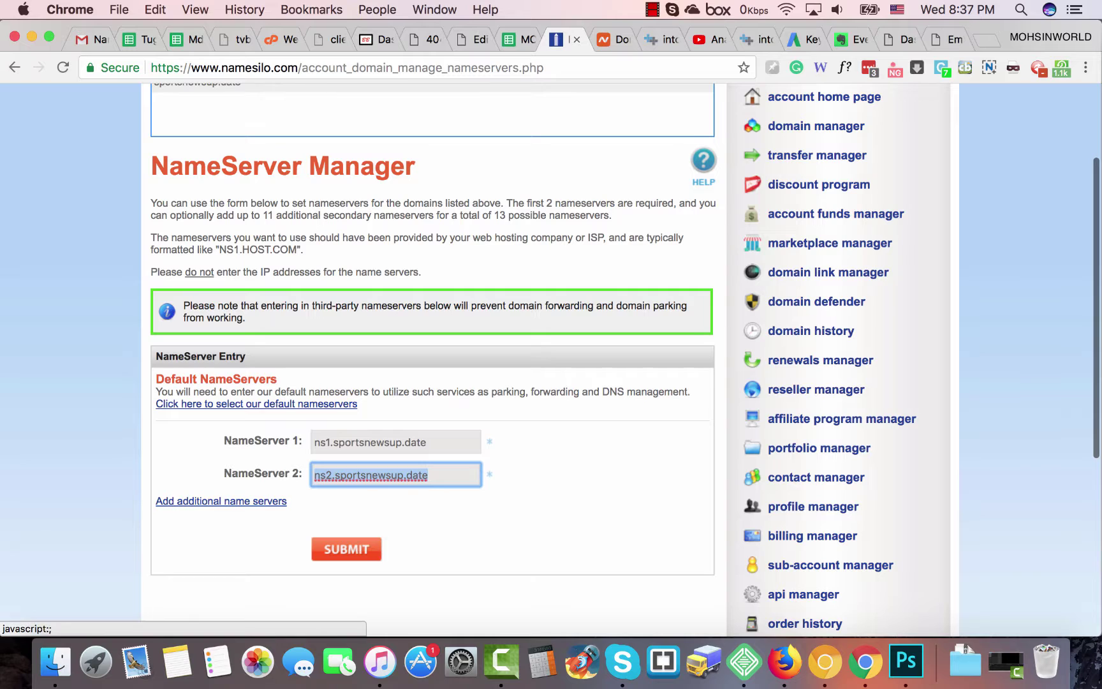
- Review the NameServer Manager entries for sportsnewsup.date and reveal the additional nameserver fields
left_click(389, 441)
double_click(389, 442)
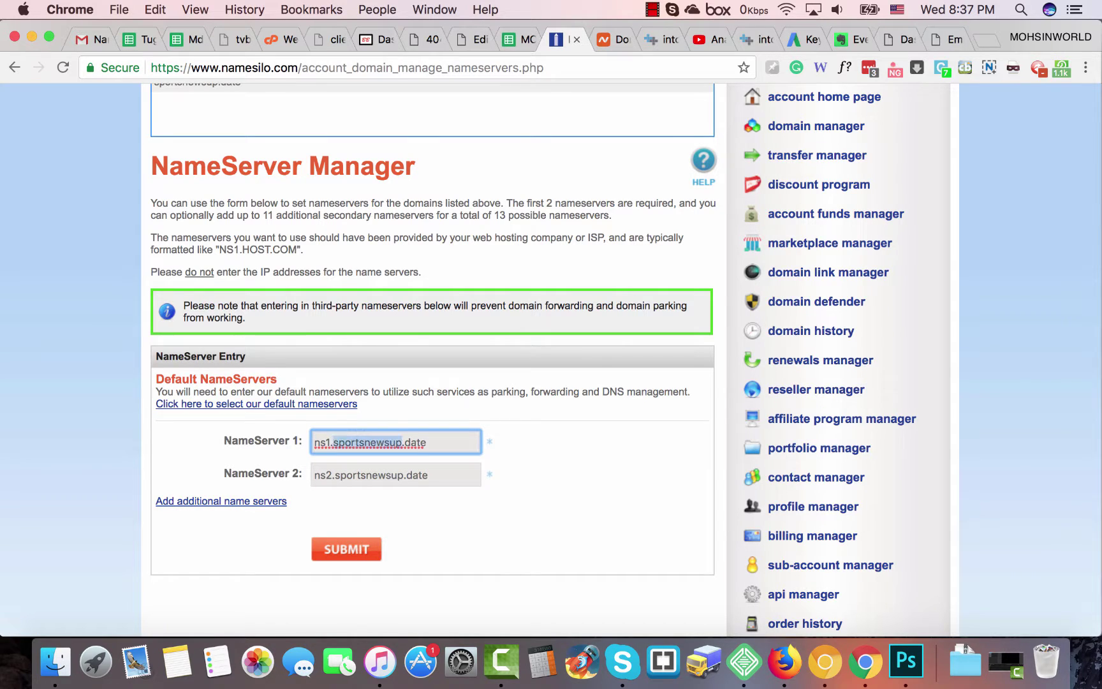
left_click(221, 500)
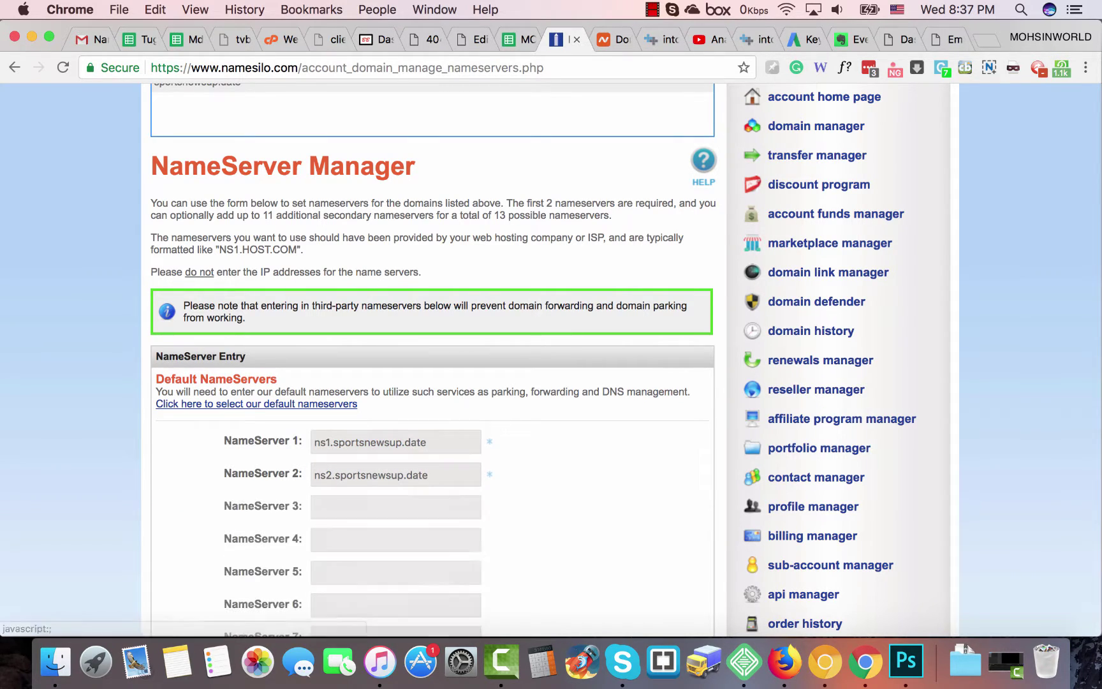
scroll(427, 357, "down", 6)
scroll(427, 357, "up", 8)
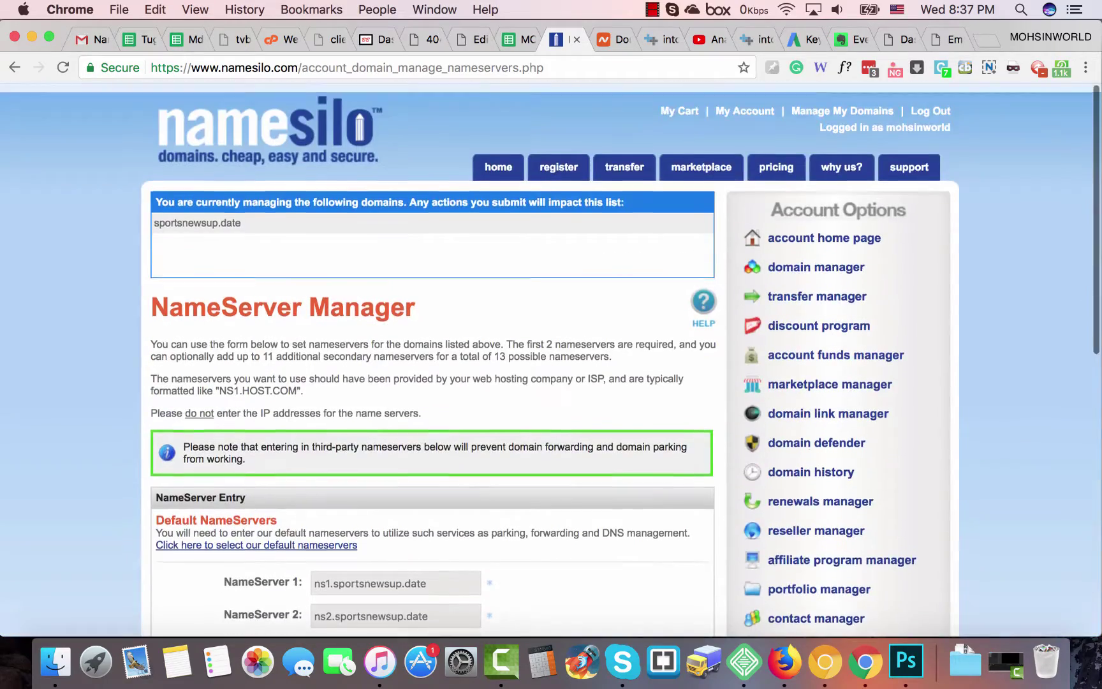
scroll(427, 358, "down", 6)
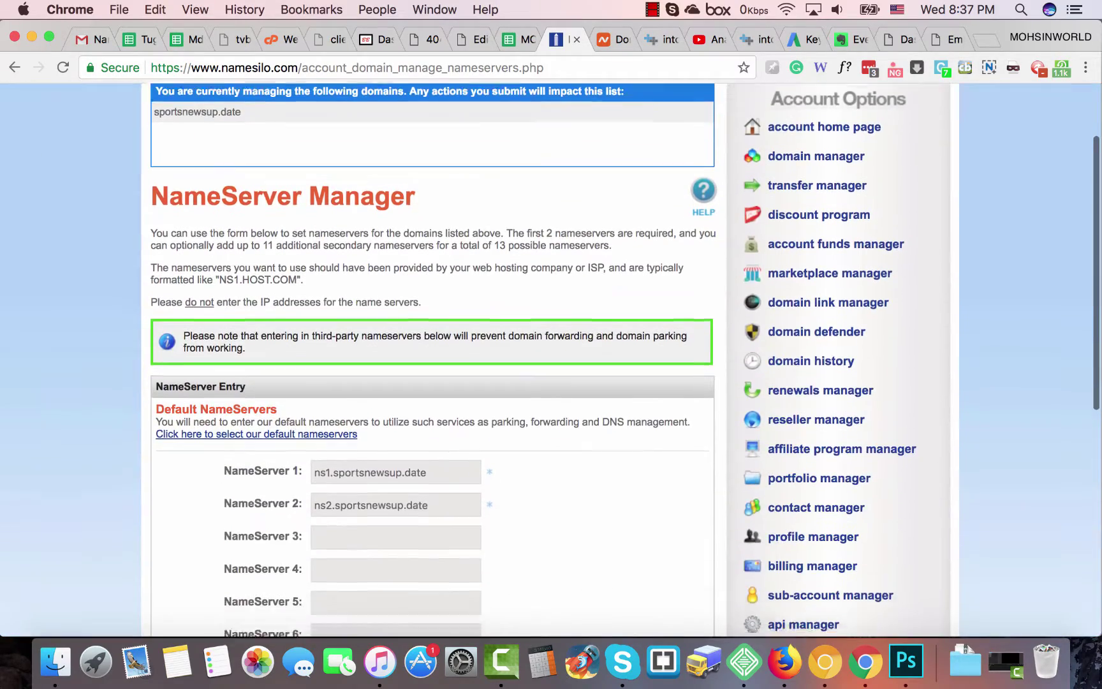
scroll(428, 357, "up", 6)
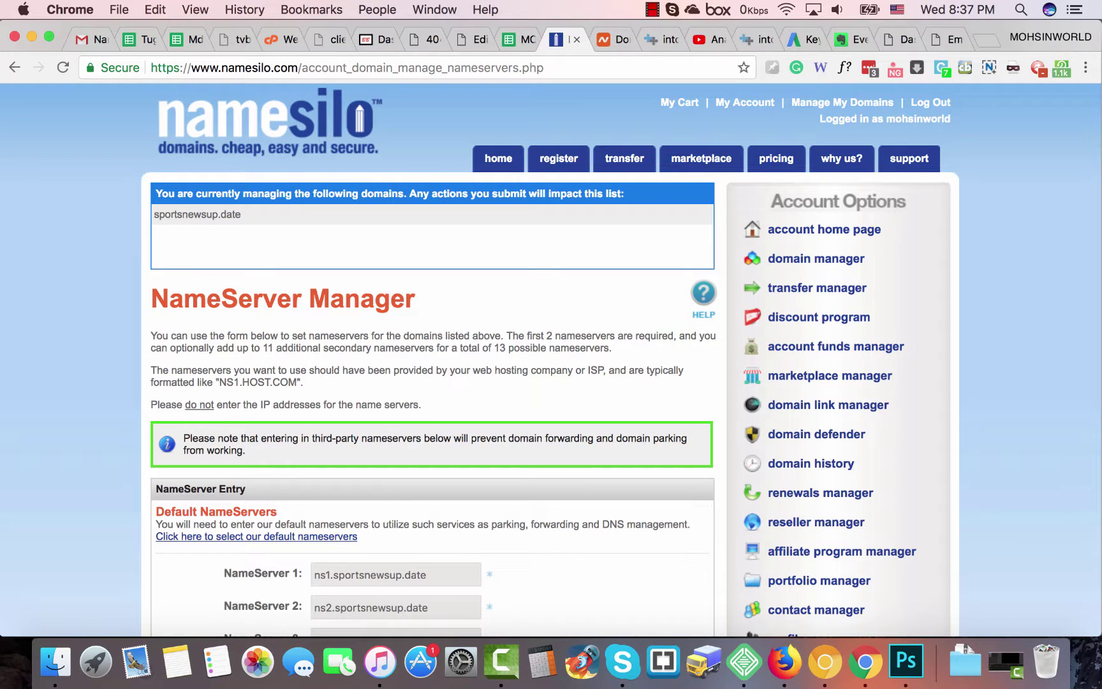
- Open godaddy.com in a new browser tab
right_click(556, 39)
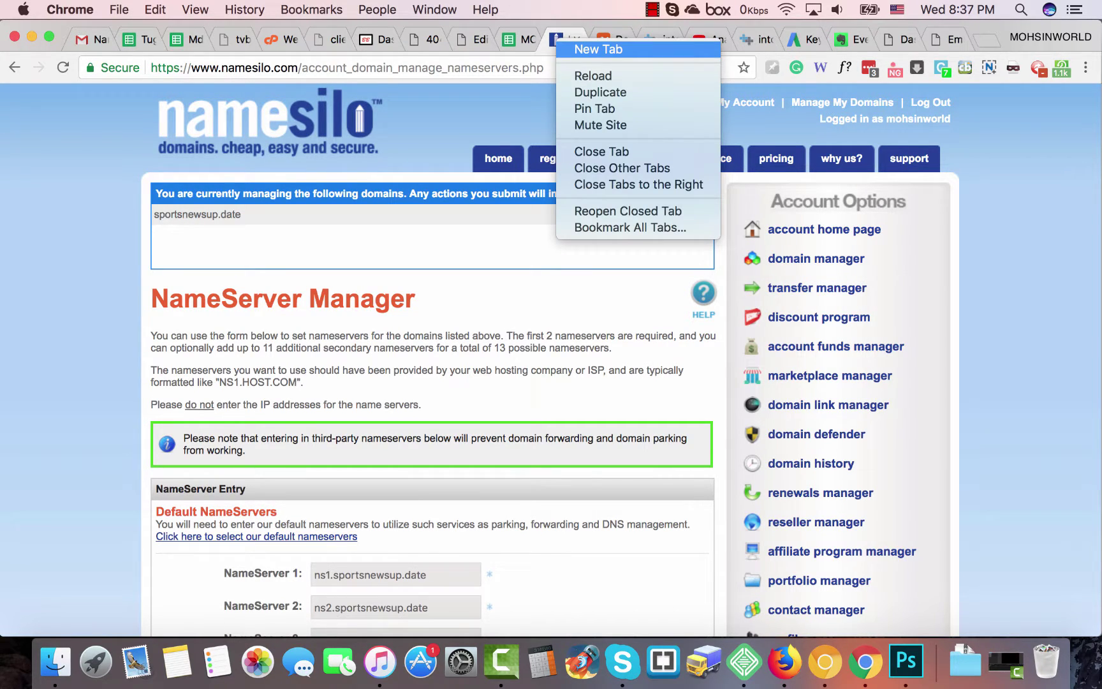
left_click(598, 49)
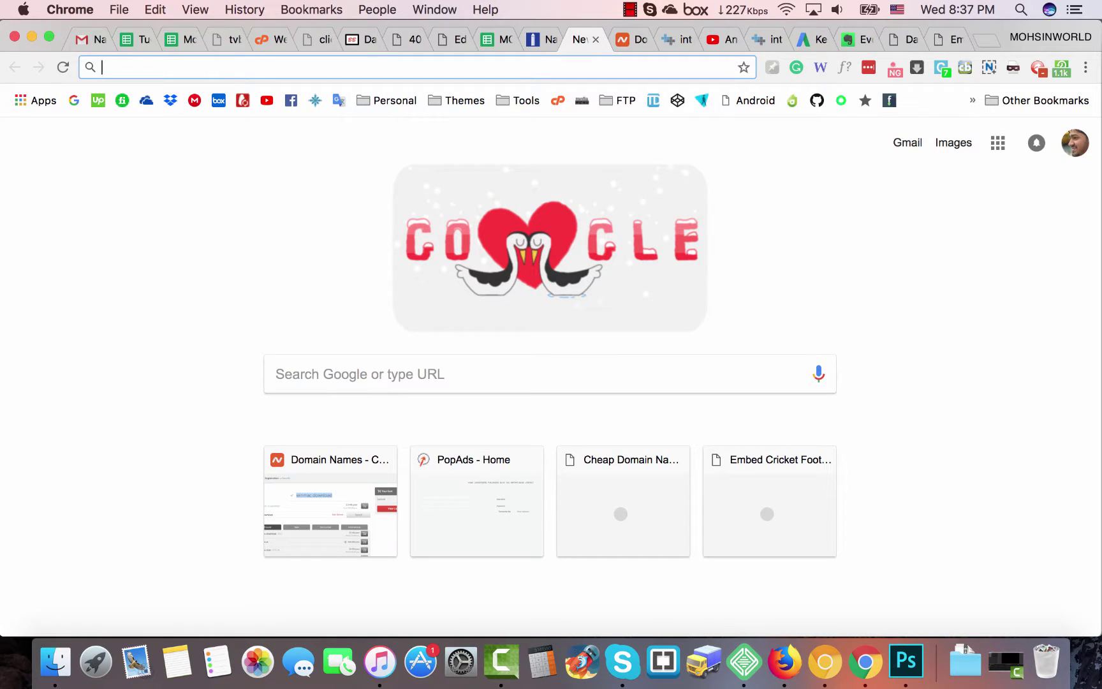
type("godadd")
type("dy")
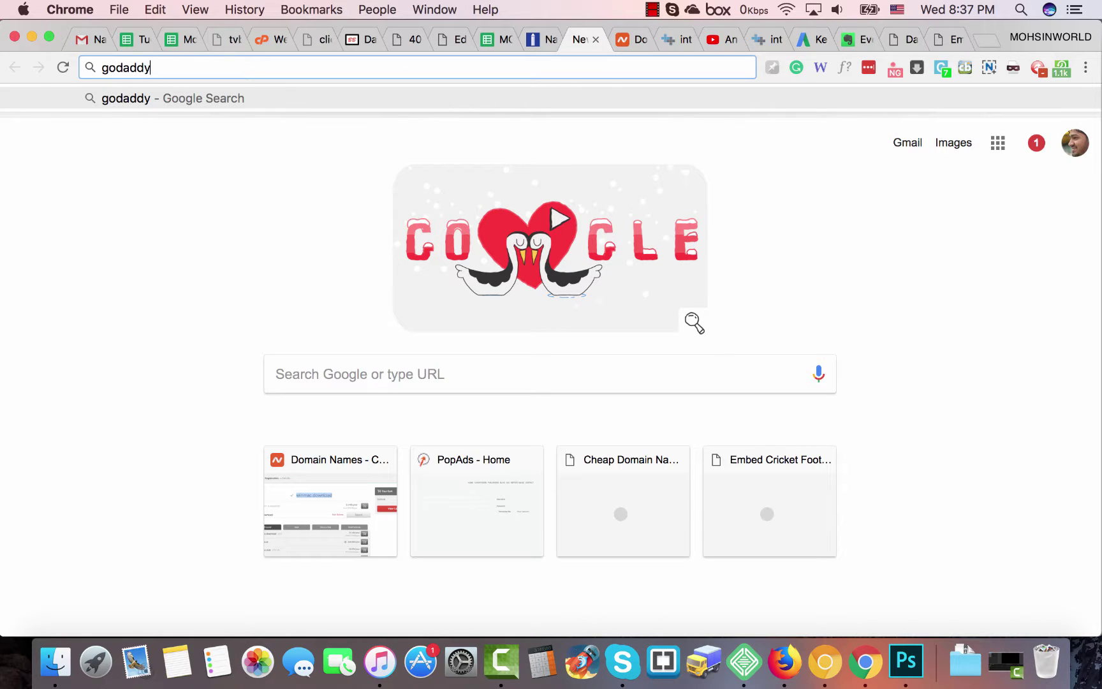
type(".com")
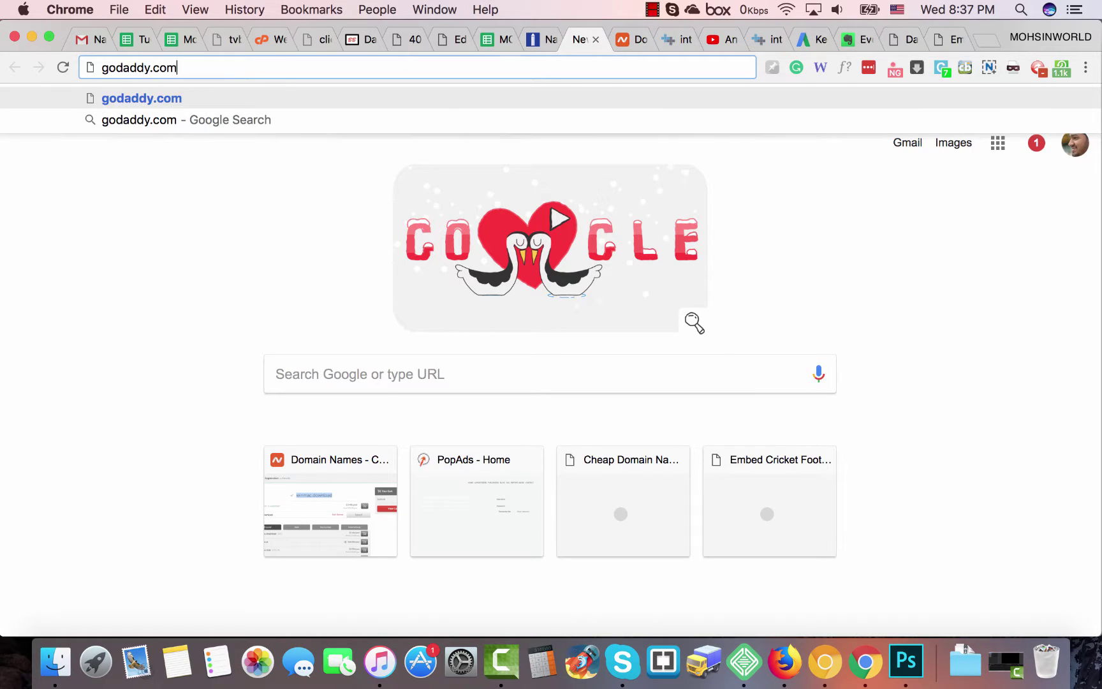
key("Return")
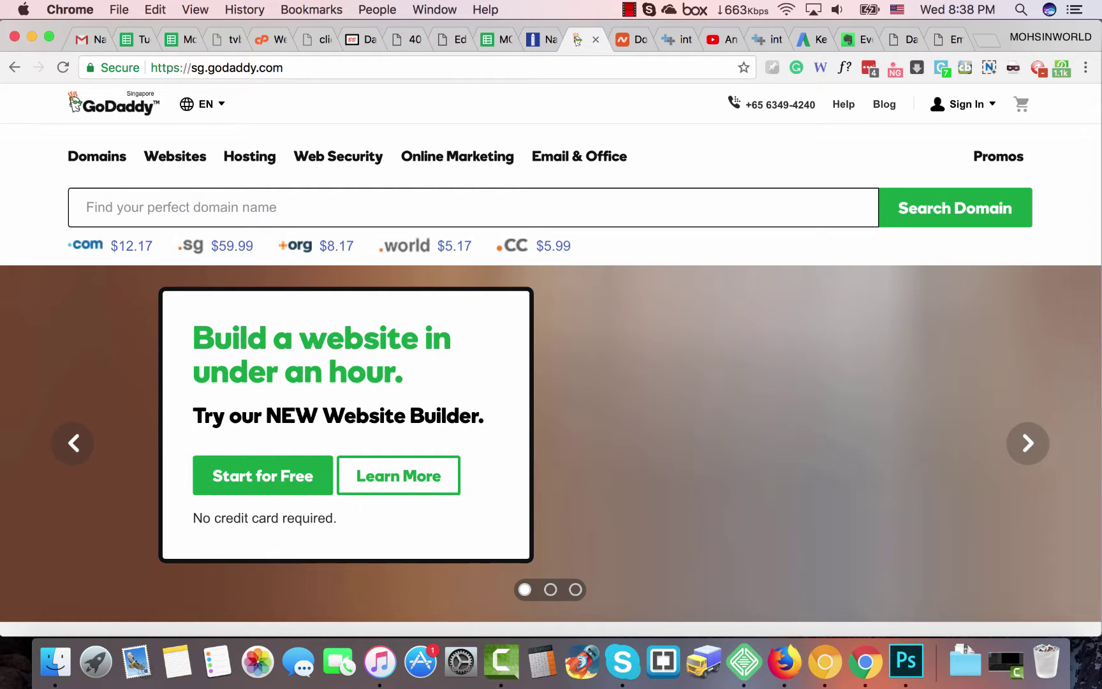
- Sign in to the GoDaddy account as a registered user
left_click(963, 104)
left_click(779, 264)
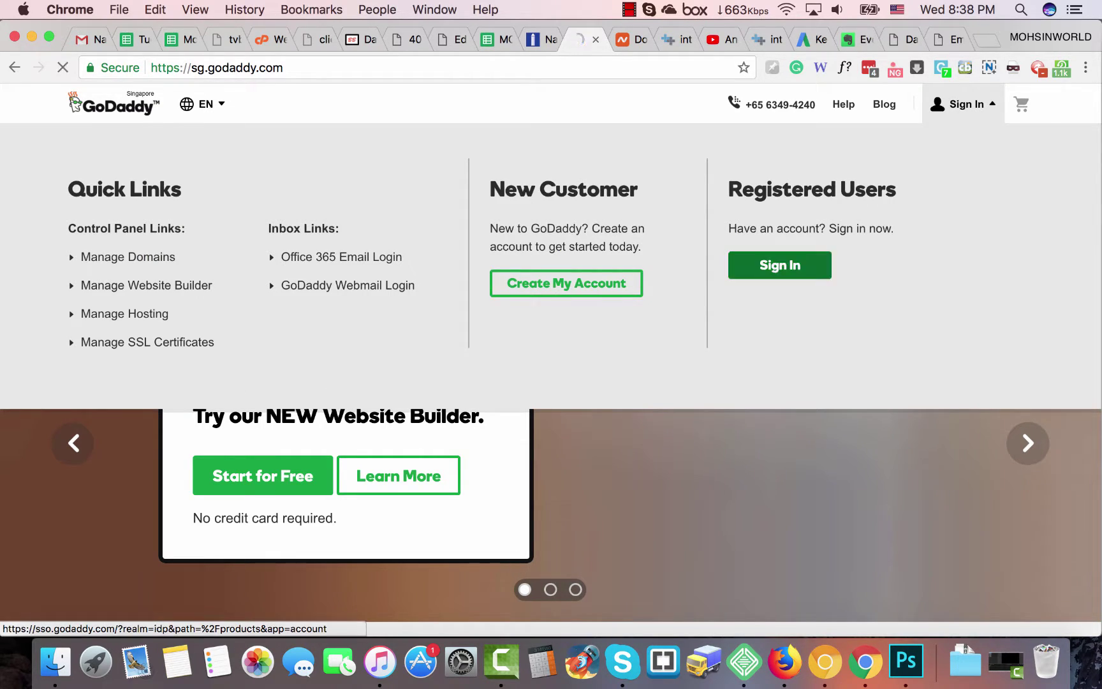
key("ctrl+Tab")
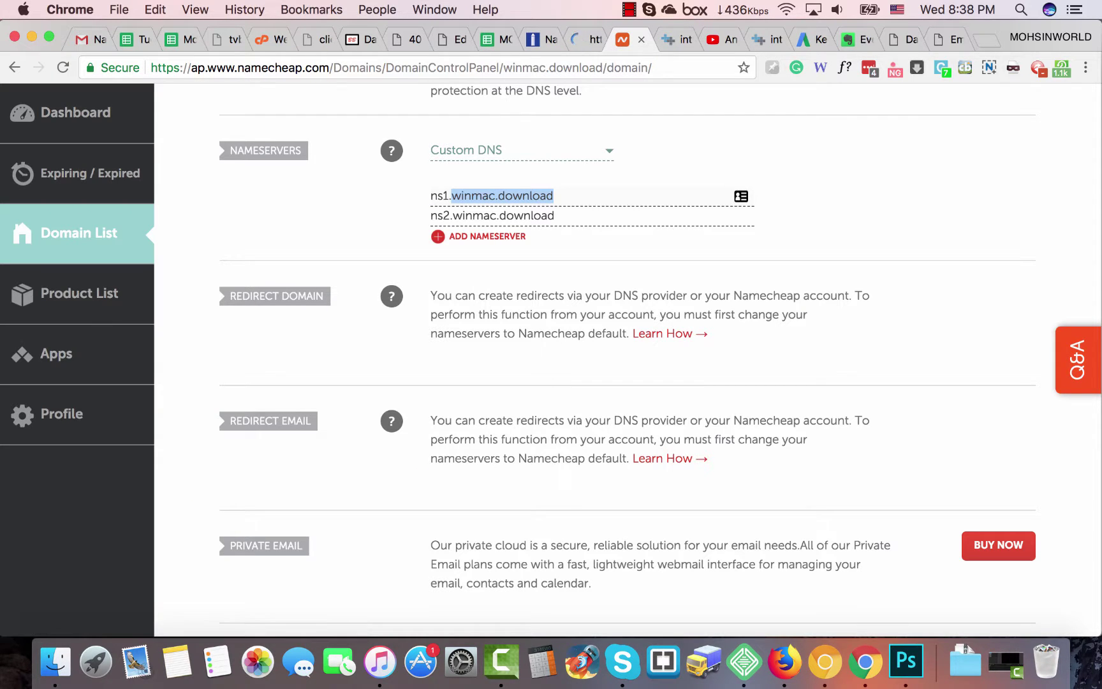
key("ctrl+shift+Tab")
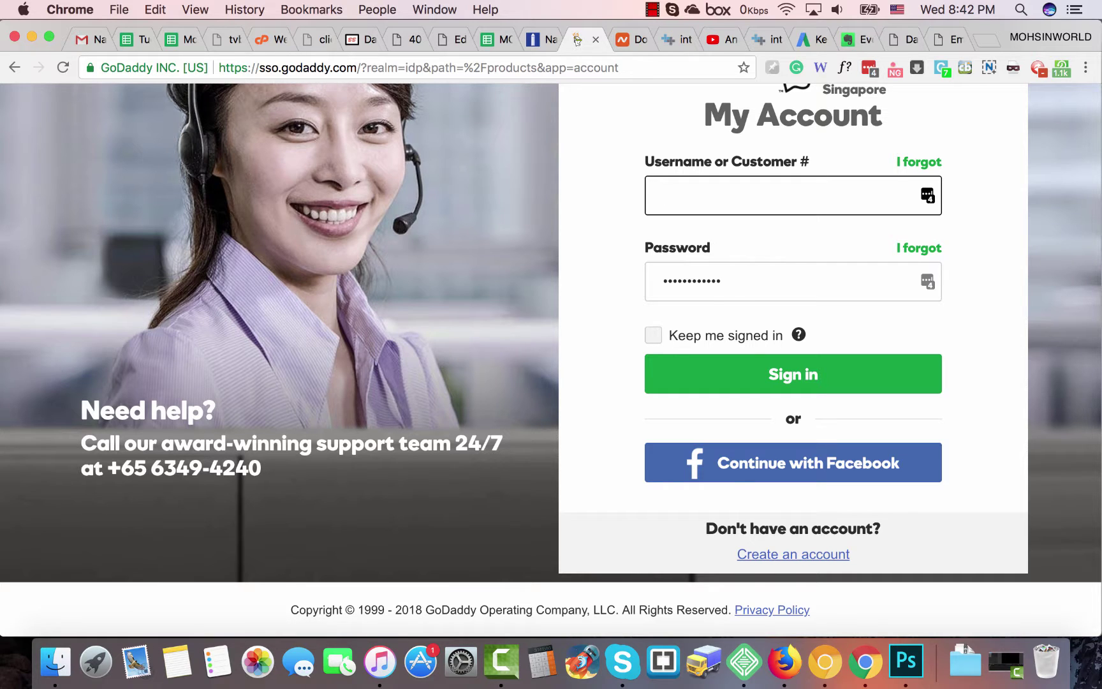
key("Return")
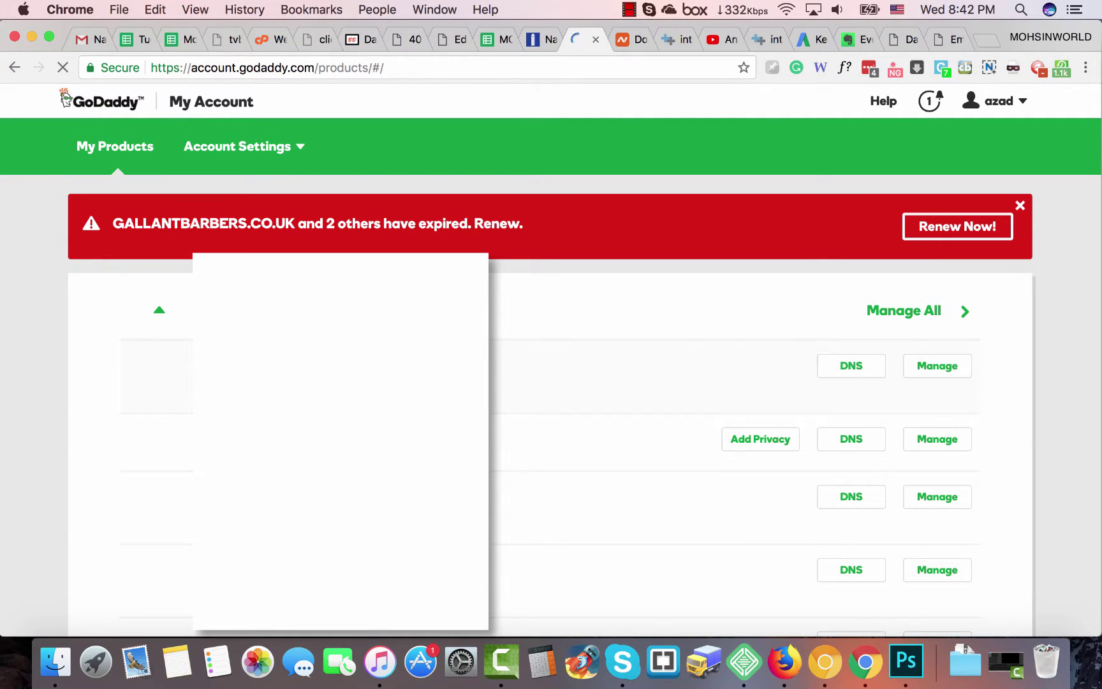
- Open the settings of kurdistandirect.com from the product list and go to its DNS management page
scroll(551, 361, "down", 5)
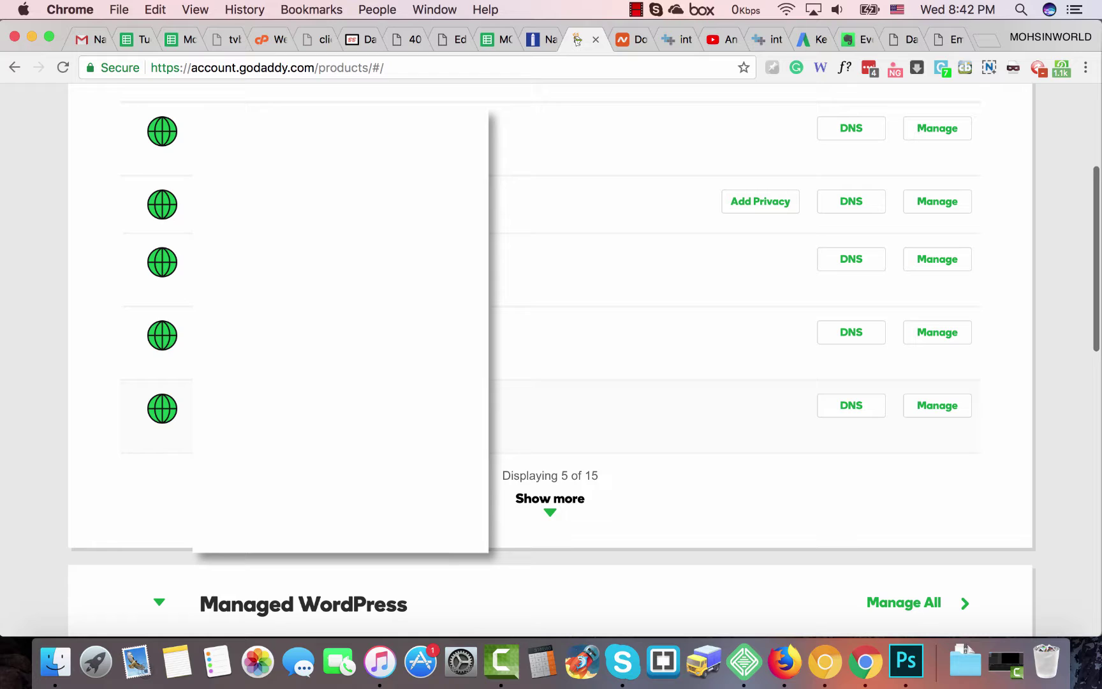
left_click(937, 405)
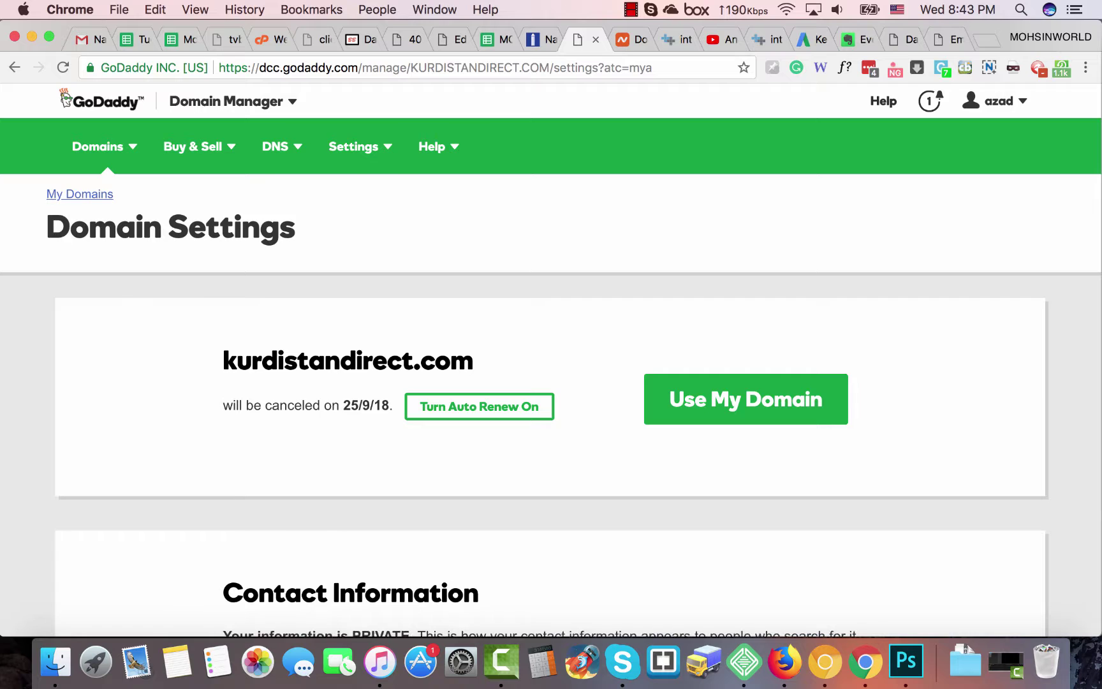
scroll(551, 351, "down", 10)
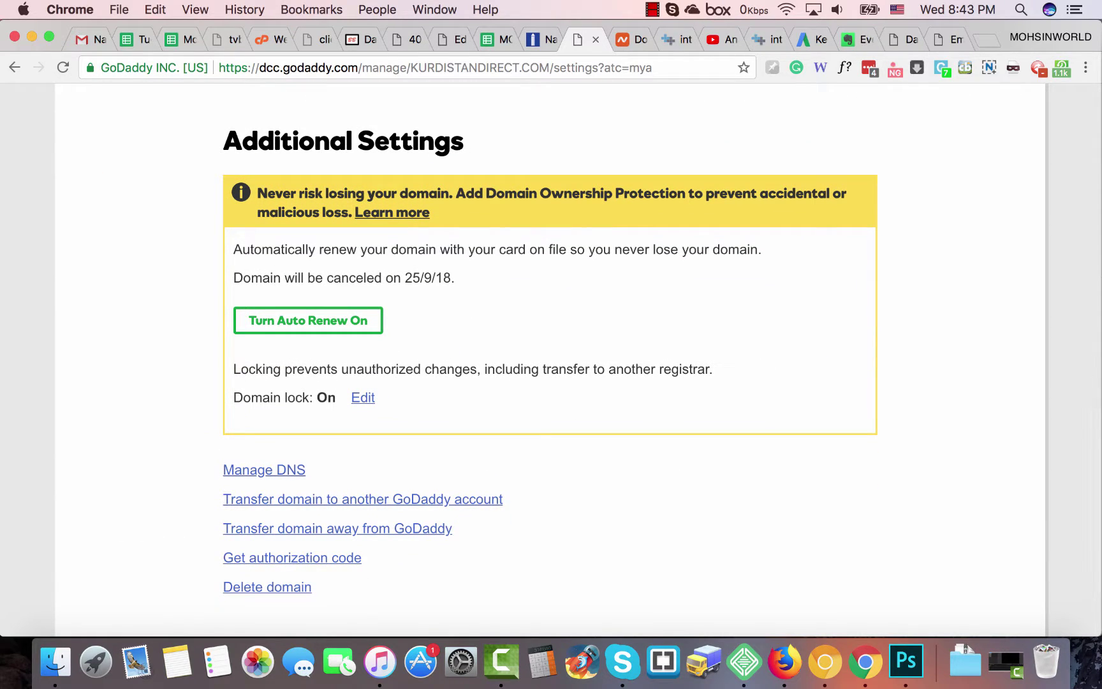
left_click(264, 470)
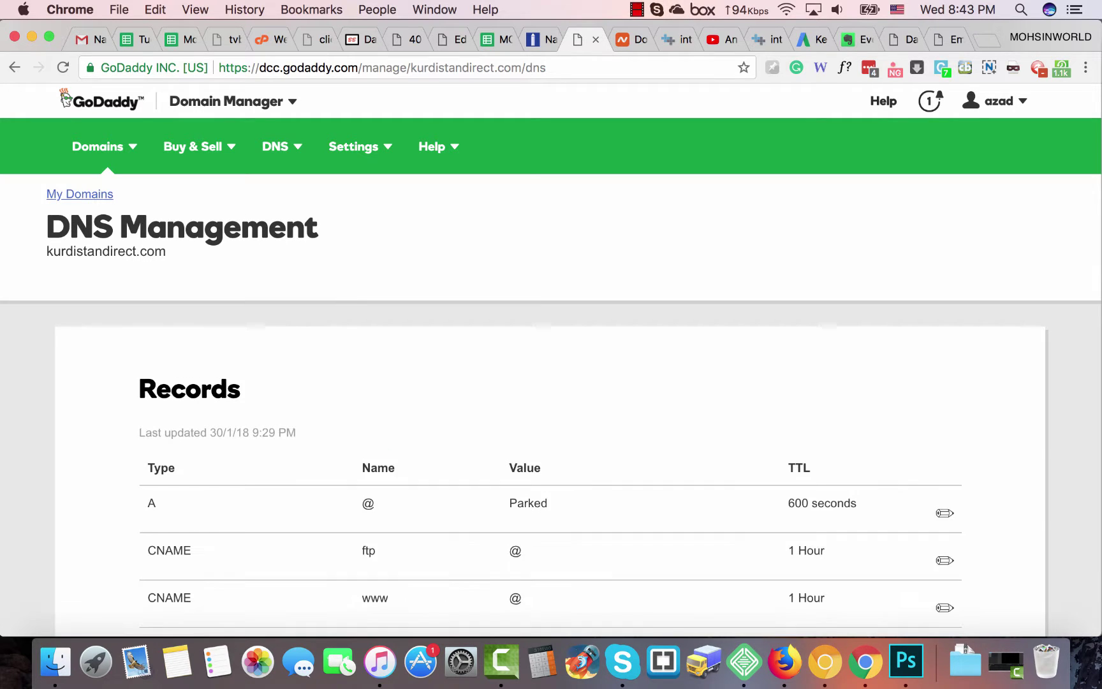
- Open the Host Names page from the advanced DNS features of kurdistandirect.com
scroll(551, 357, "down", 6)
scroll(551, 357, "down", 10)
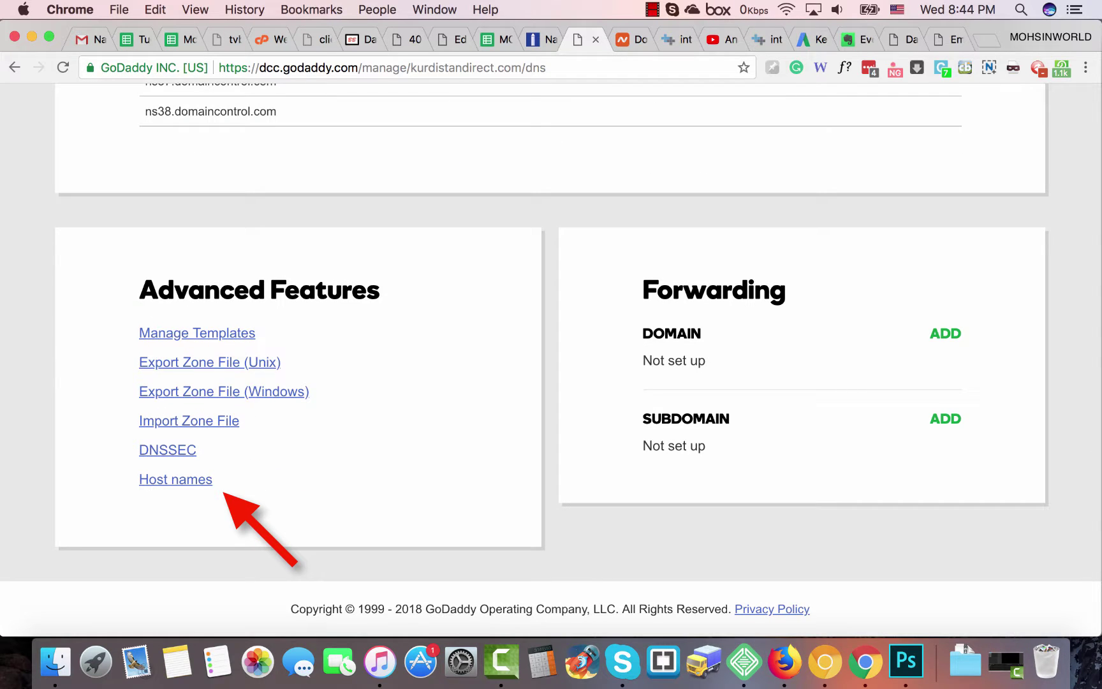
scroll(175, 479, "down", 1)
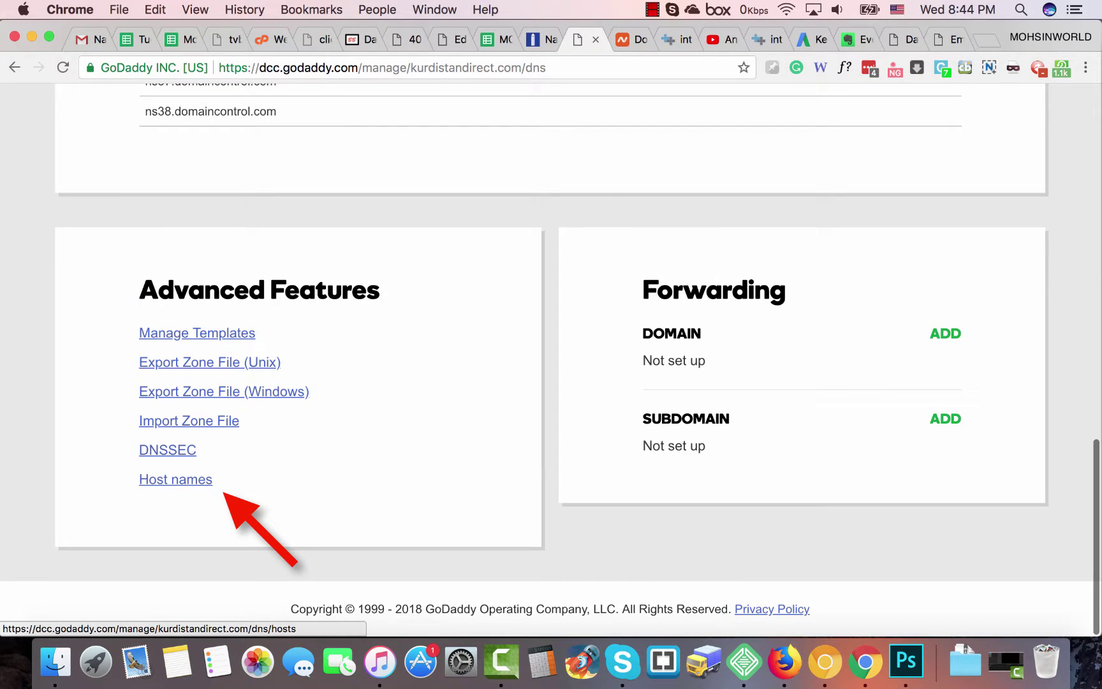
left_click(176, 479)
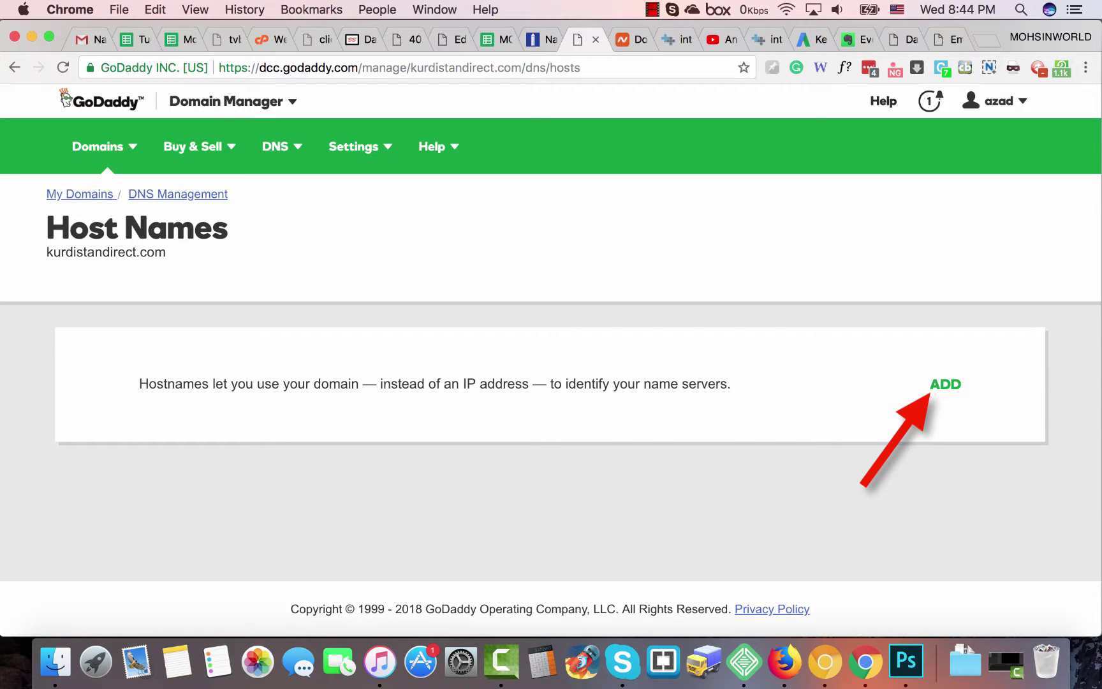
- Start a new host entry named ns1, add a second IP address field, and cancel the entry
left_click(945, 384)
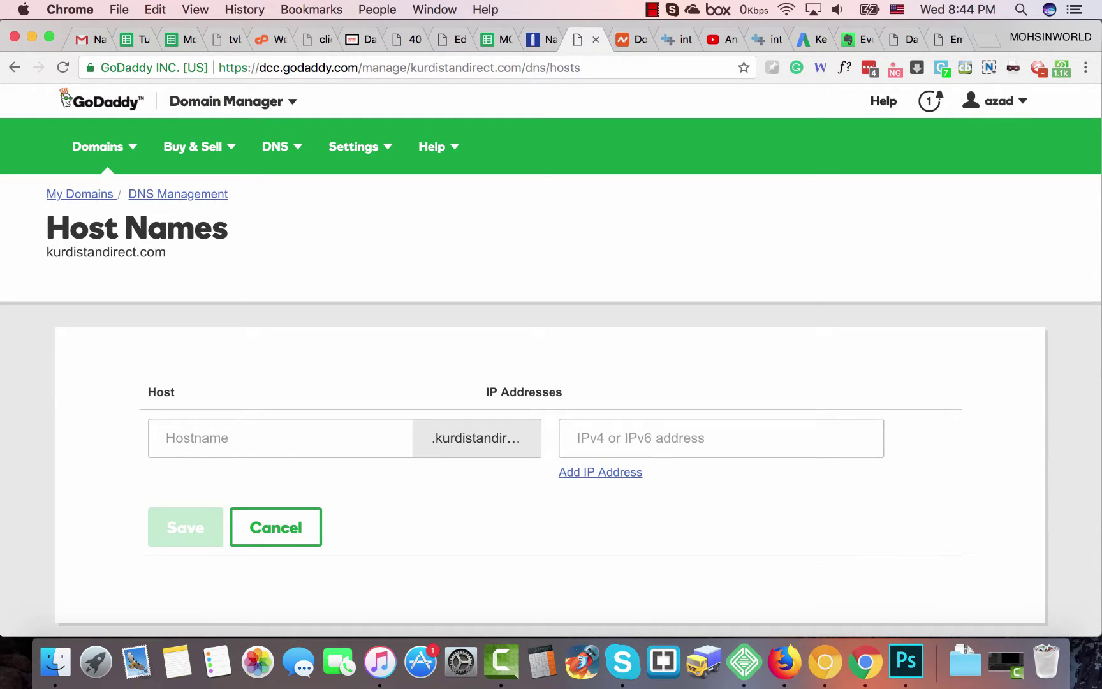
left_click(166, 437)
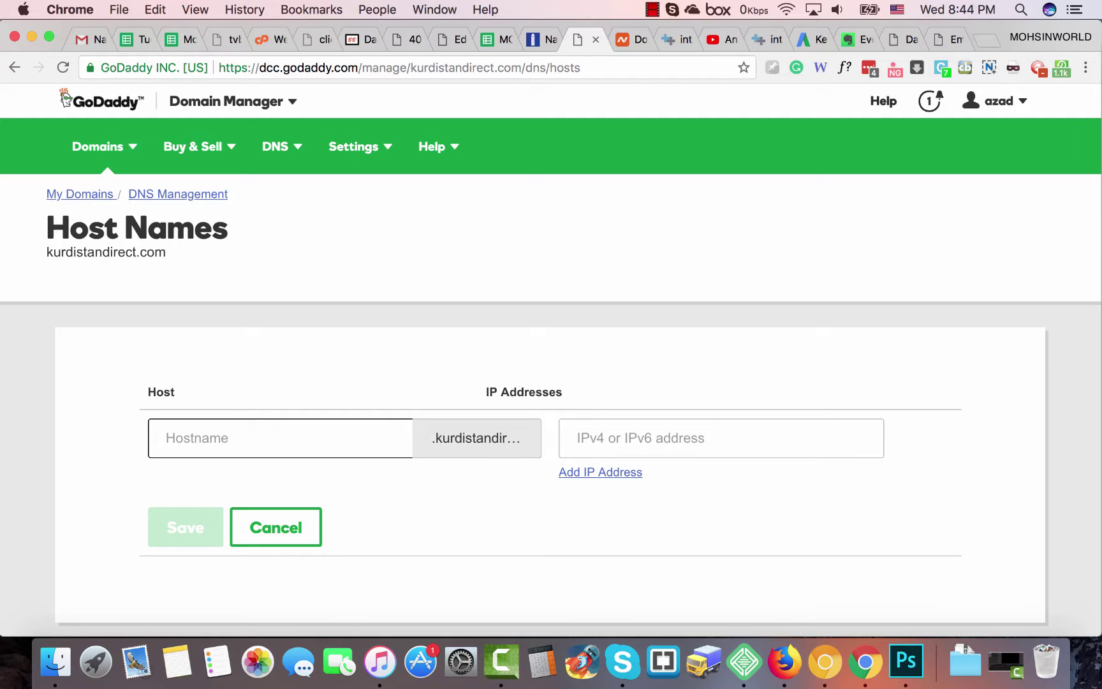
type("ns1")
left_click(577, 437)
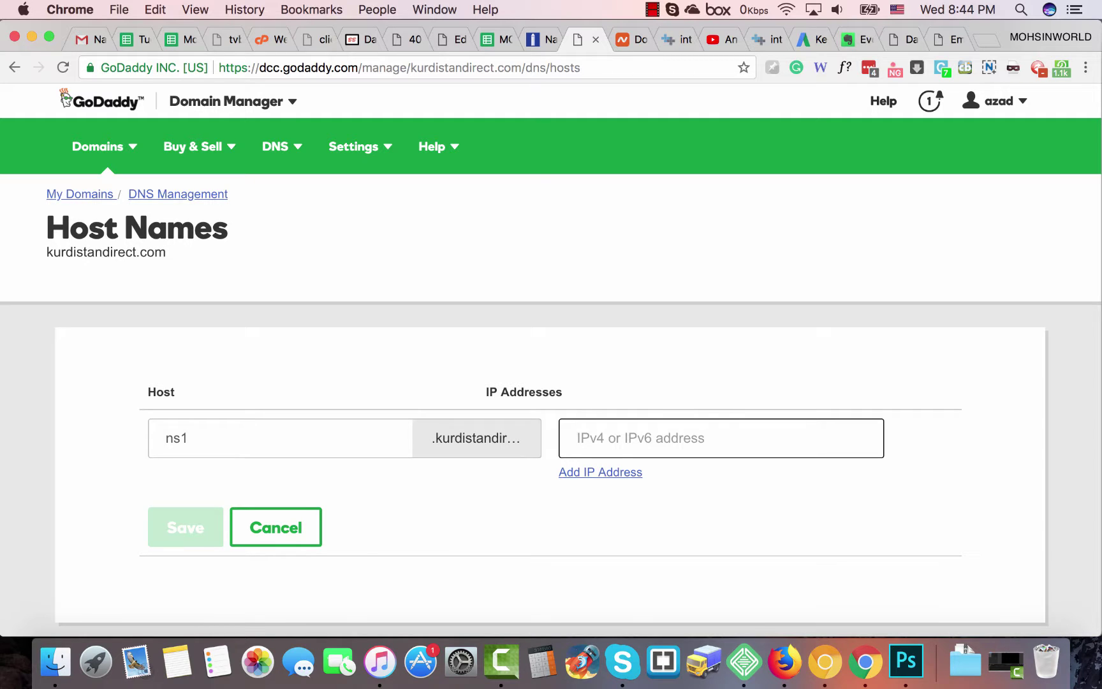
key("Tab")
key("Return")
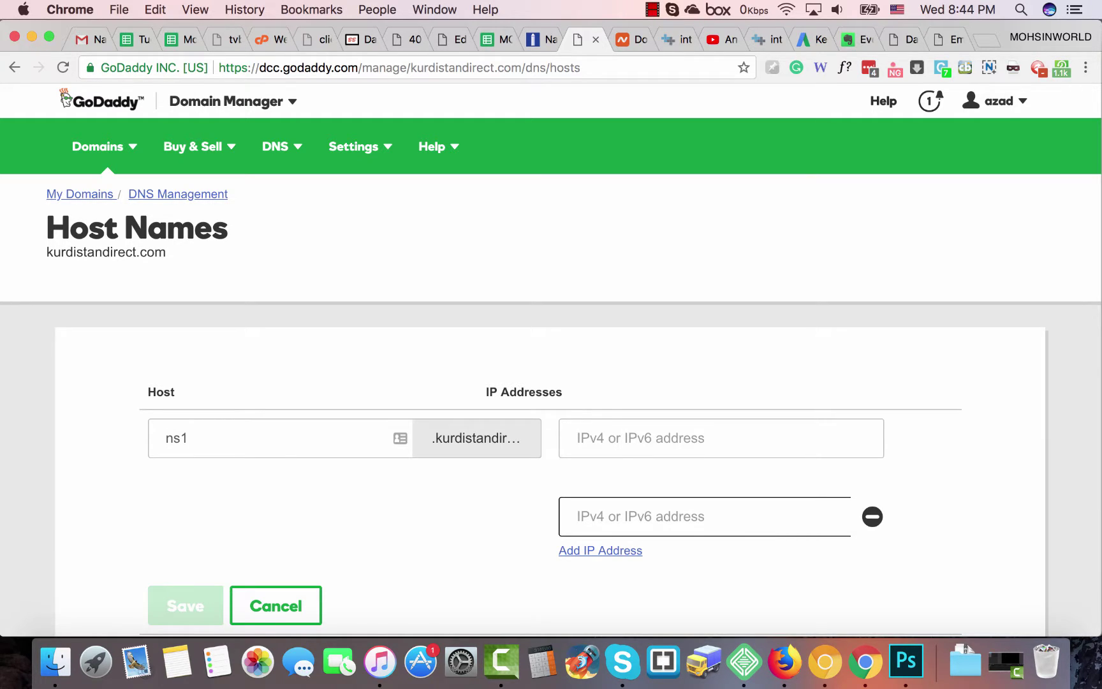
left_click(276, 605)
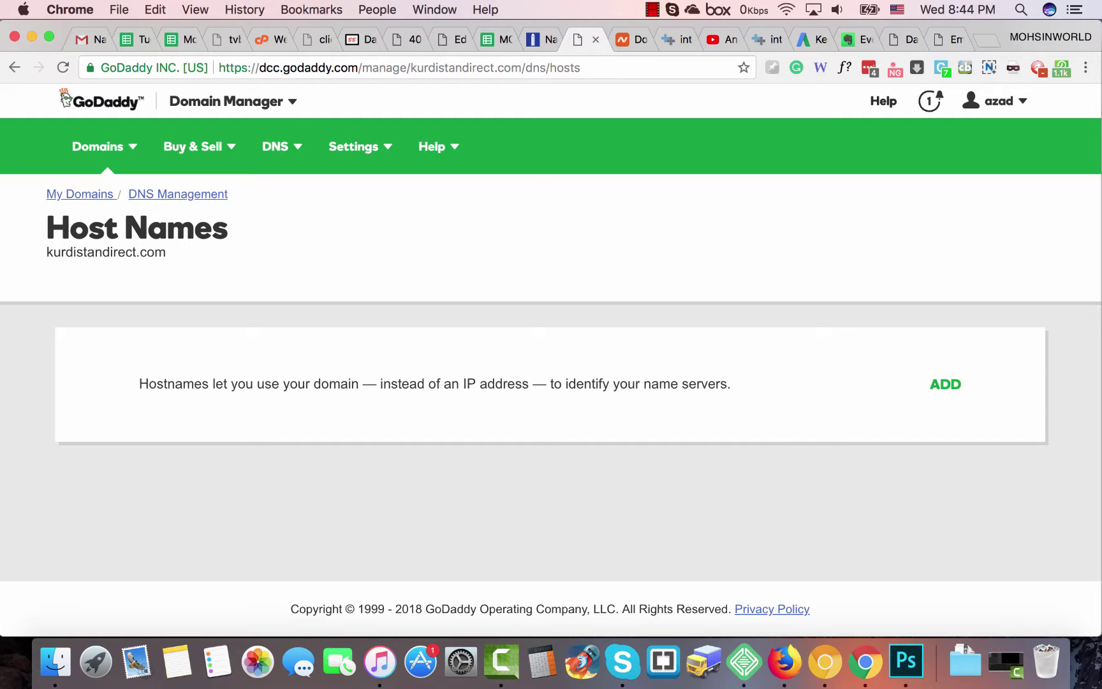
- Return to DNS management for kurdistandirect.com, set the nameserver type to Custom and activate the first nameserver field
left_click(178, 194)
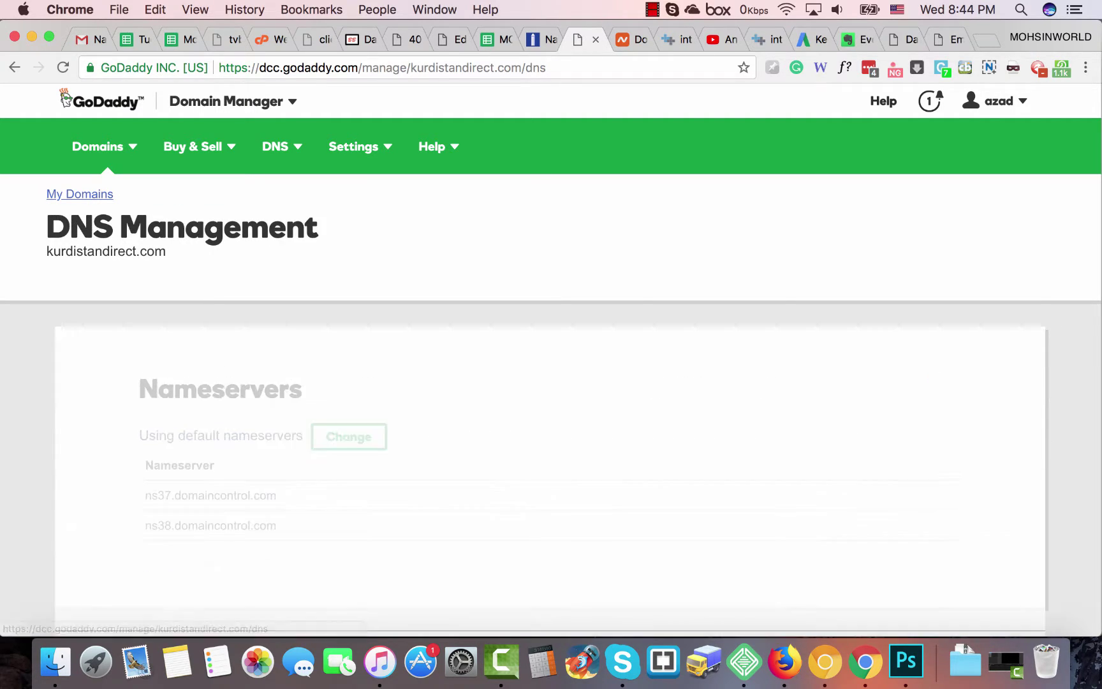
scroll(551, 383, "down", 2)
scroll(551, 382, "down", 10)
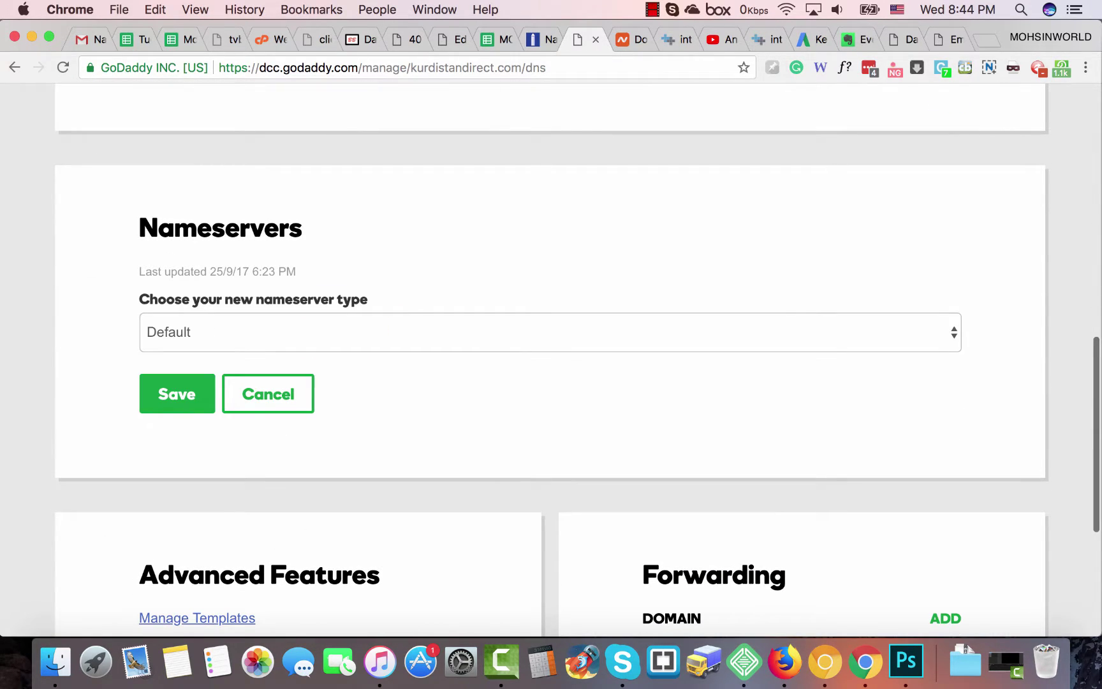
key("space")
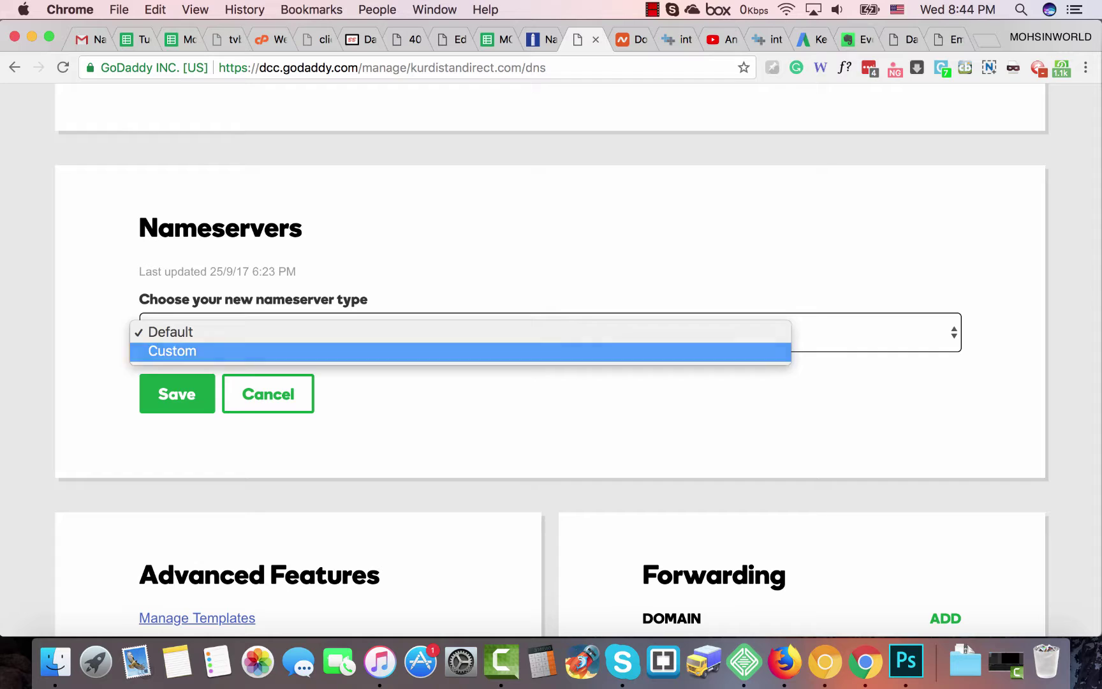
key("Return")
left_click(164, 429)
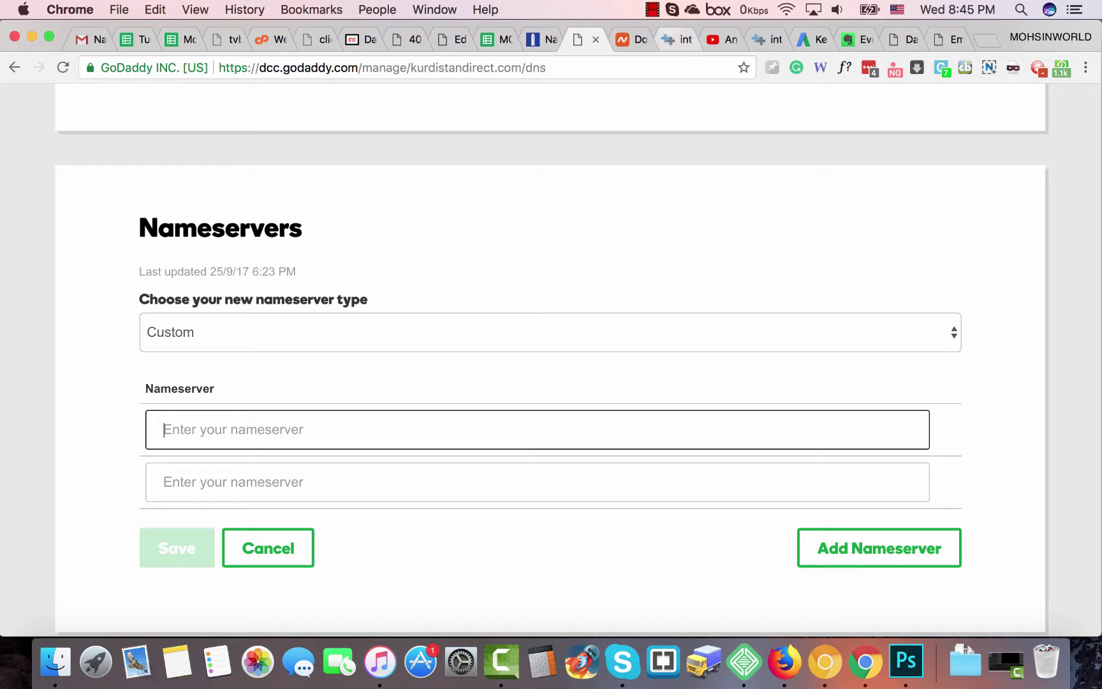
- Switch to intoDNS and run a DNS report for winmac.download from its home page
left_click(677, 39)
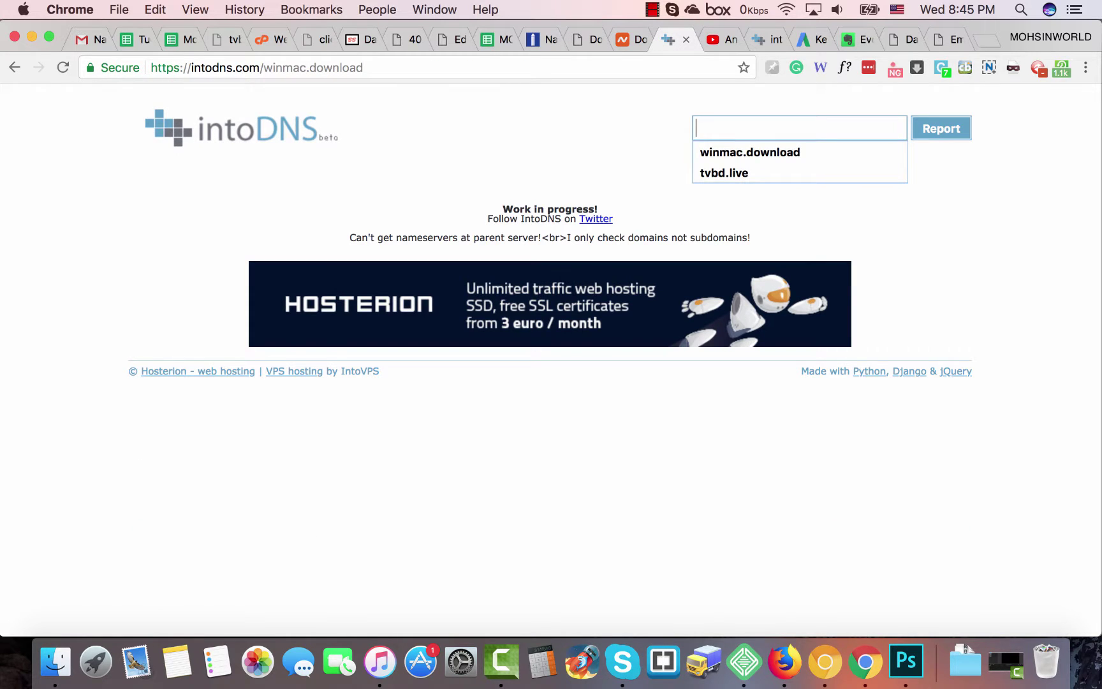
left_click(178, 141)
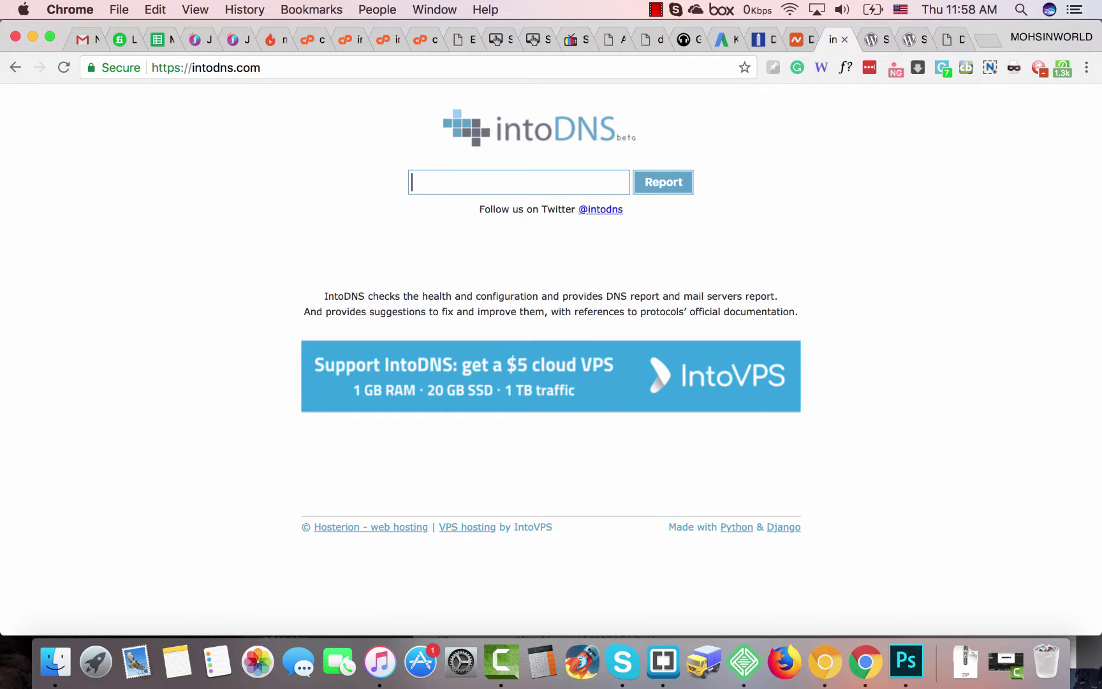
type("winmac.download")
key("Return")
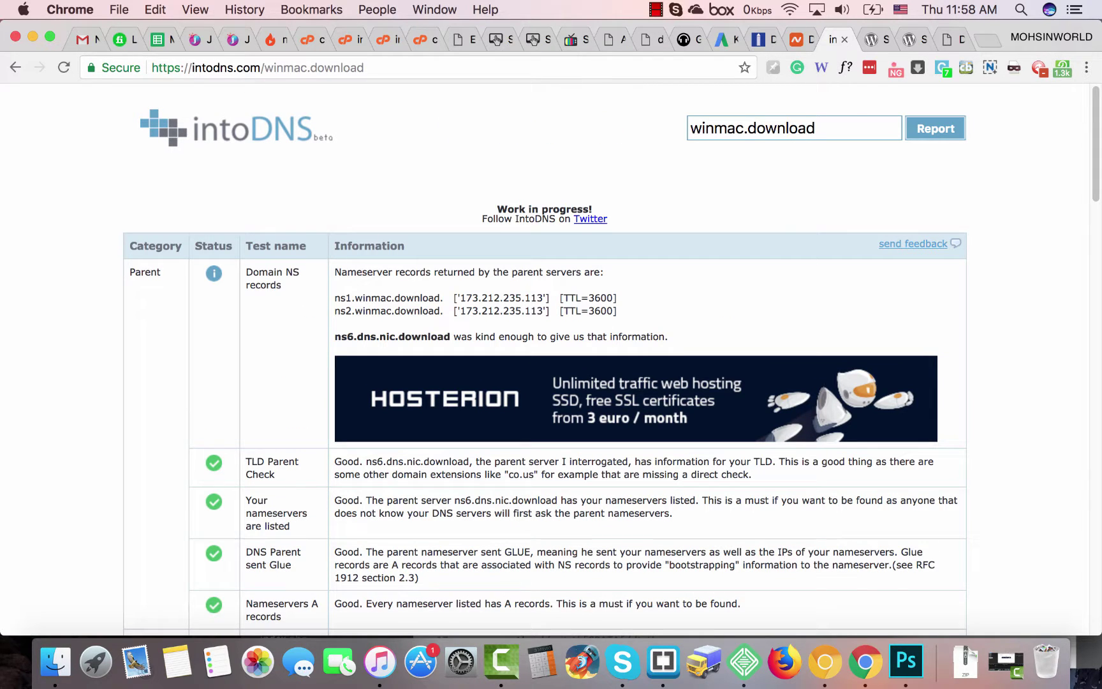
- Load the winmac.download website and highlight the text of the page it returns
key("super+l")
type("winmac.download")
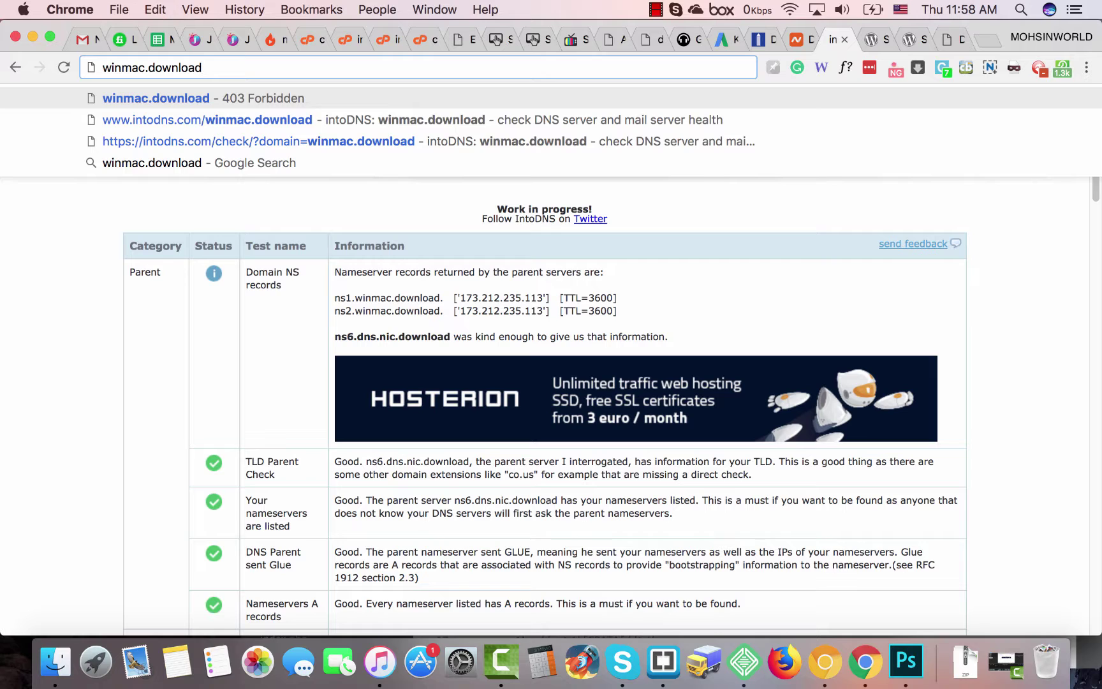
key("Return")
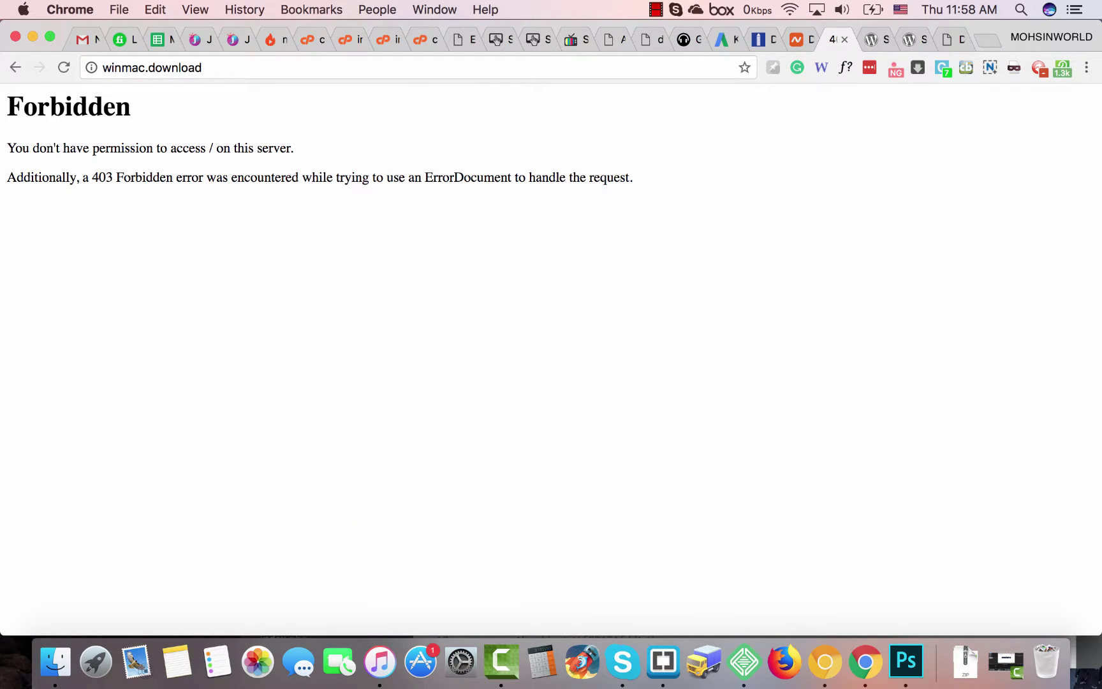
left_click_drag(638, 179, 37, 106)
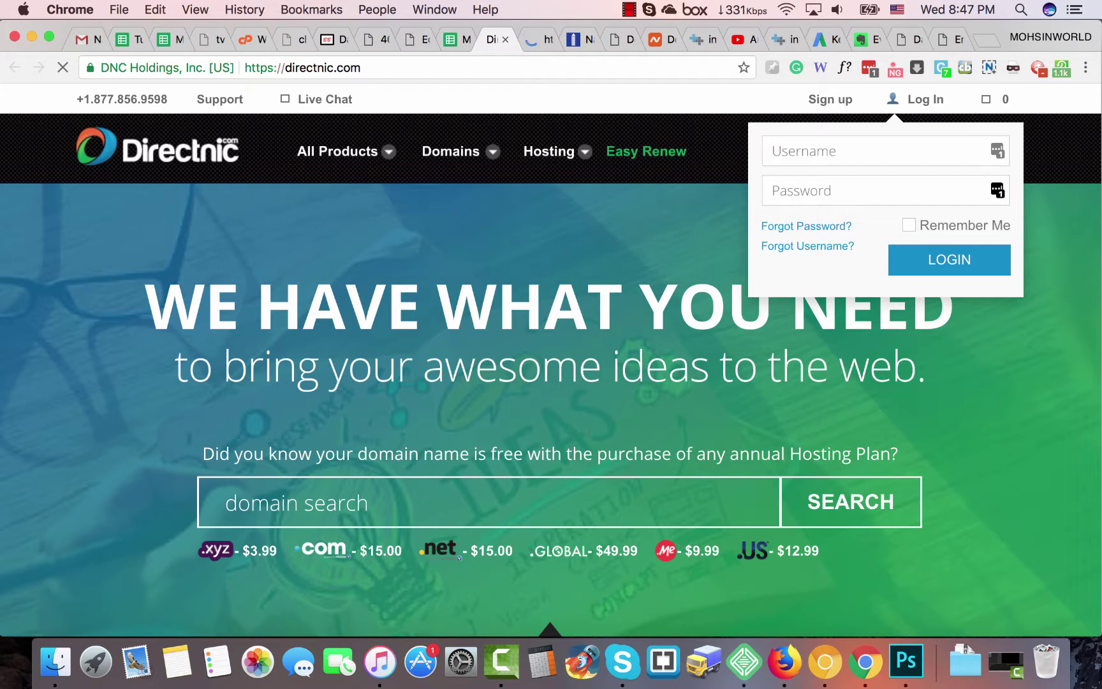
- Sign in to Directnic with the saved username and password, and bring the Directnic account page back into view
left_click(772, 151)
key("Down")
key("Return")
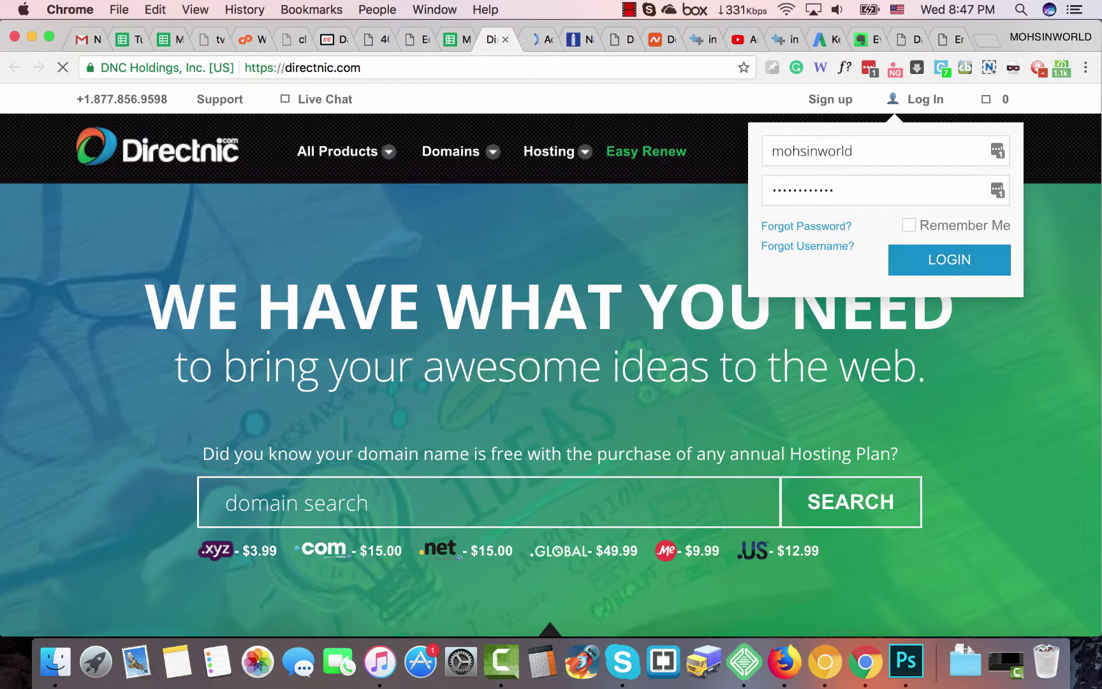
left_click(532, 40)
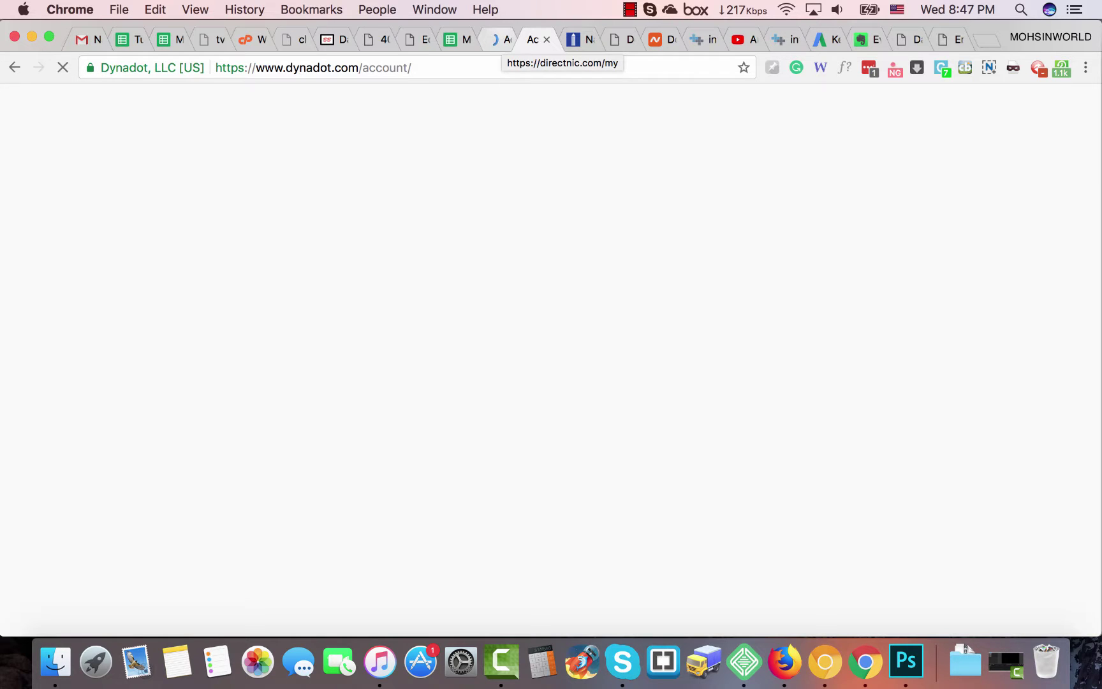
left_click_drag(503, 39, 542, 39)
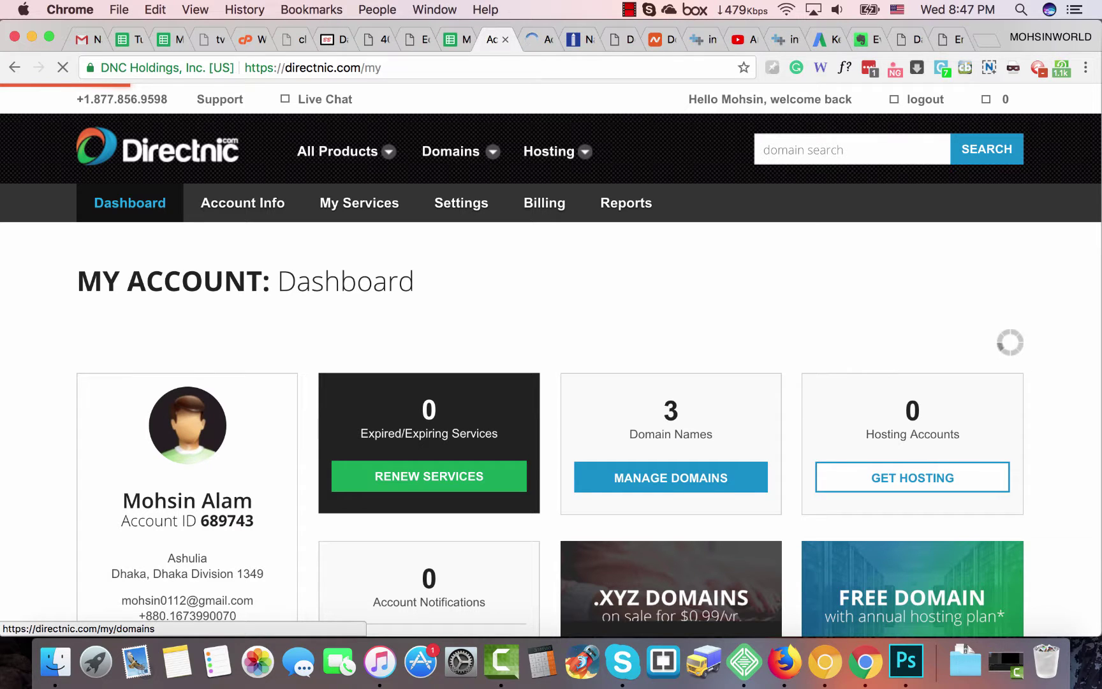
- Open the Directnic domain manager and go to the settings page of inpkbd.com
left_click(671, 603)
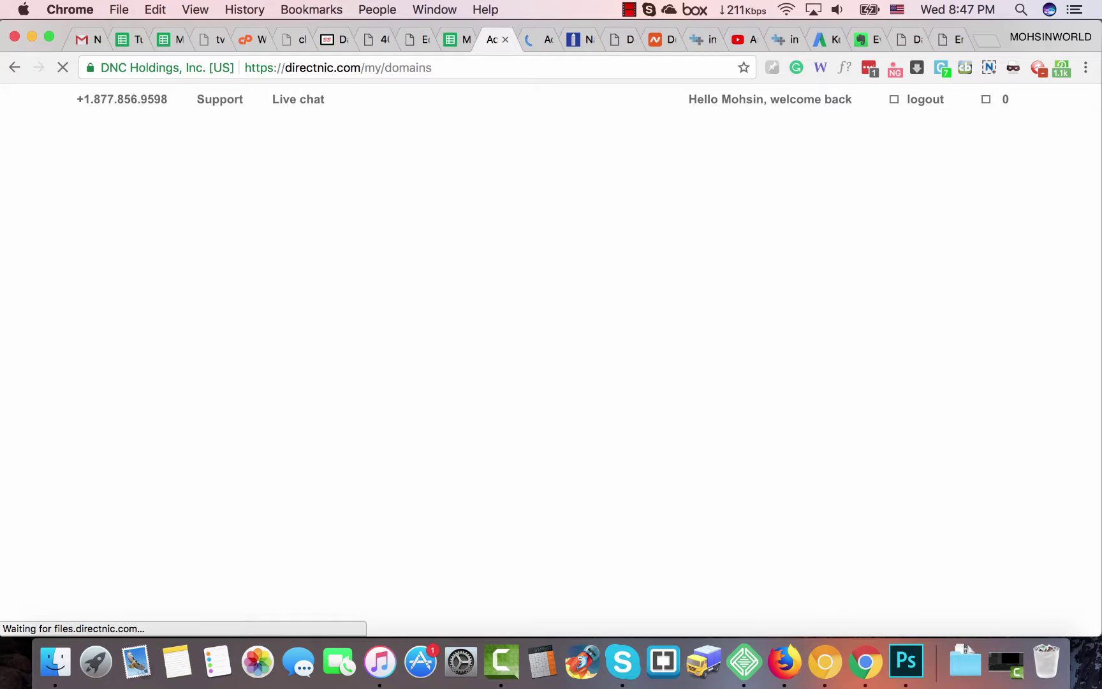
scroll(551, 357, "down", 2)
scroll(551, 357, "down", 3)
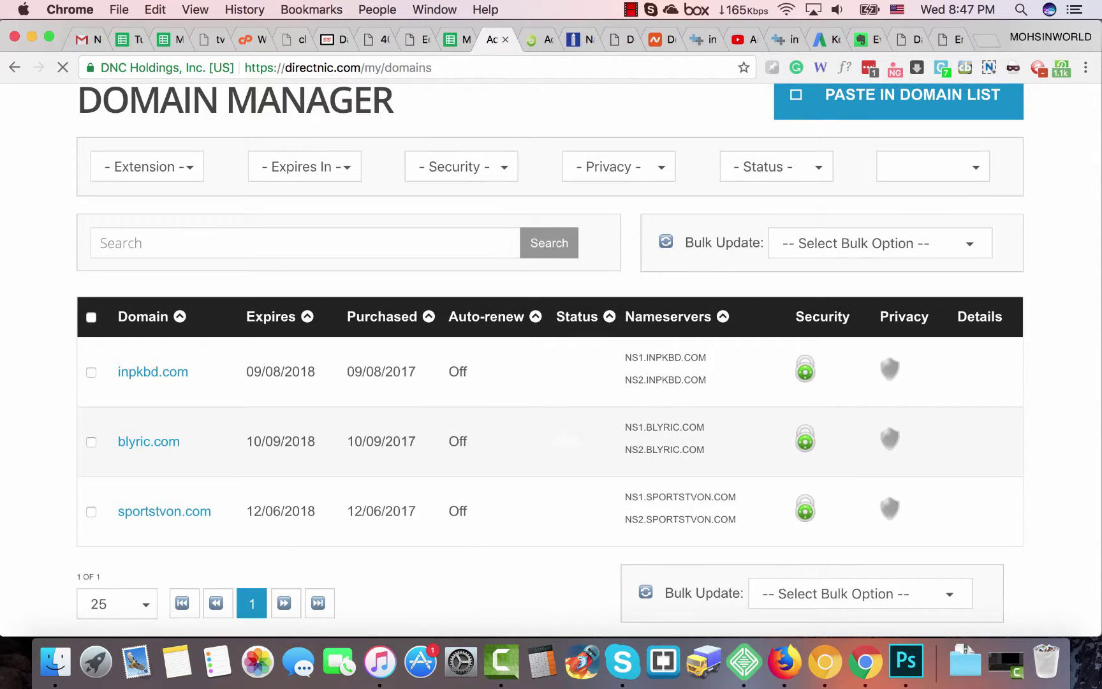
scroll(551, 357, "up", 1)
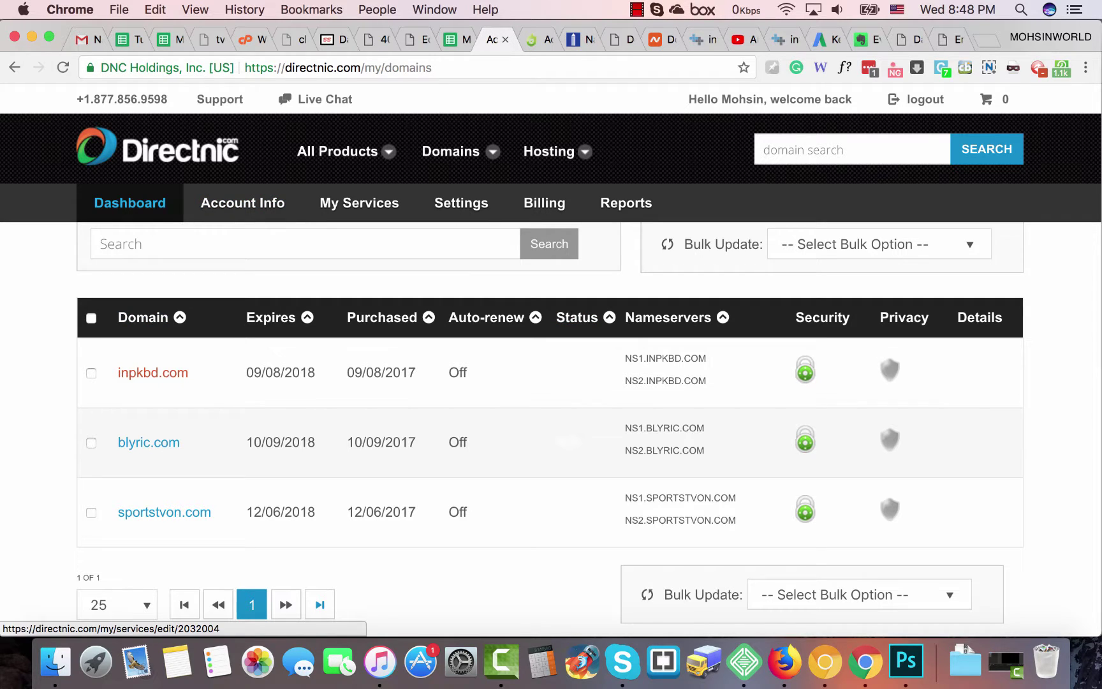
left_click(153, 372)
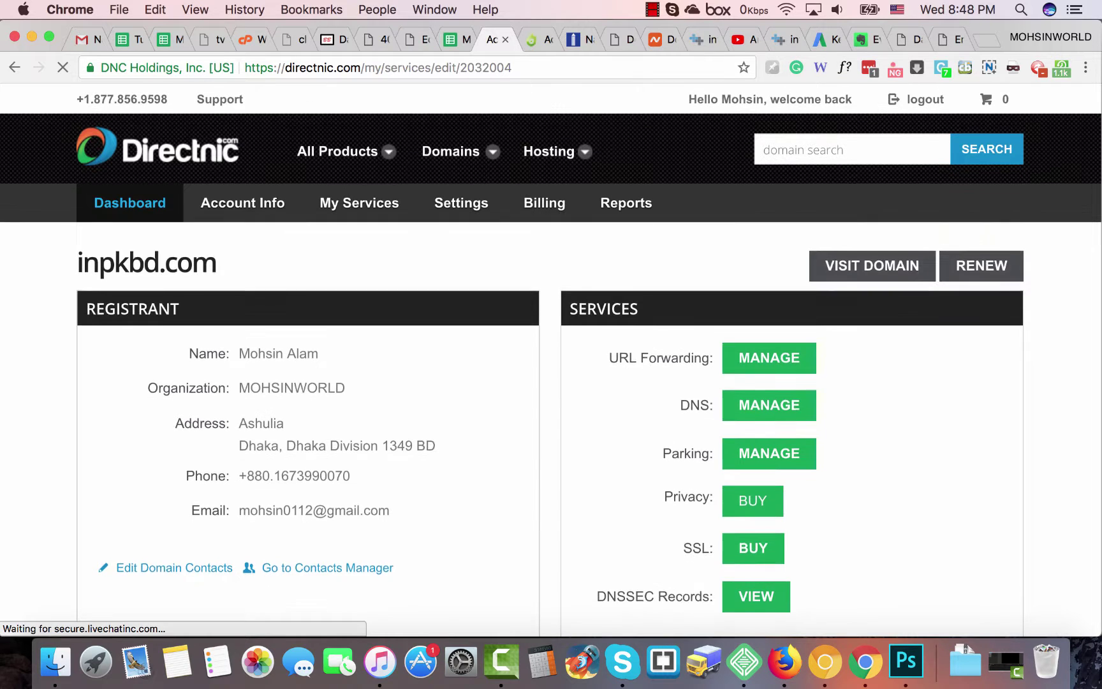
- Find the Name Servers section in the inpkbd.com details and highlight its two entries
scroll(550, 427, "down", 10)
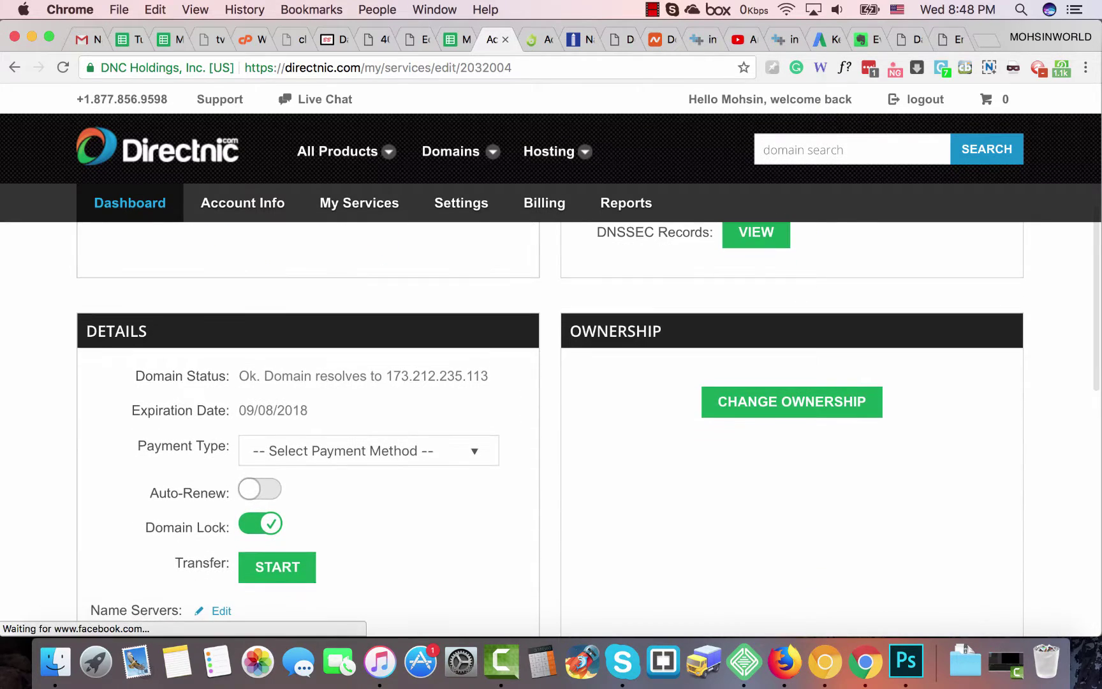
scroll(550, 427, "down", 5)
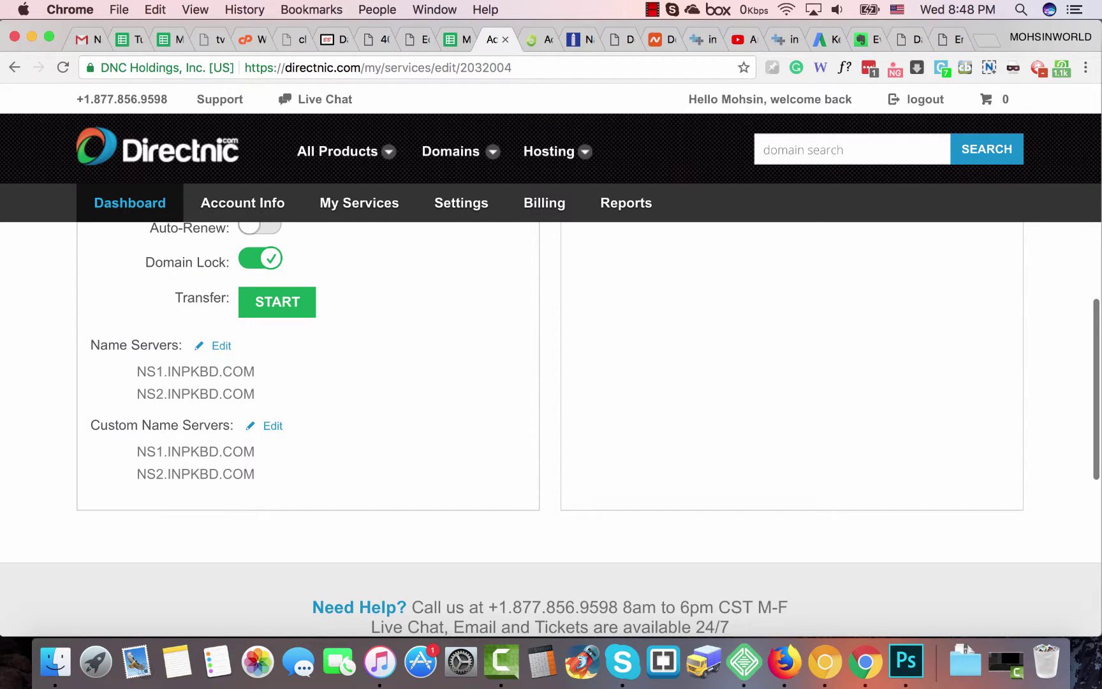
left_click(139, 366)
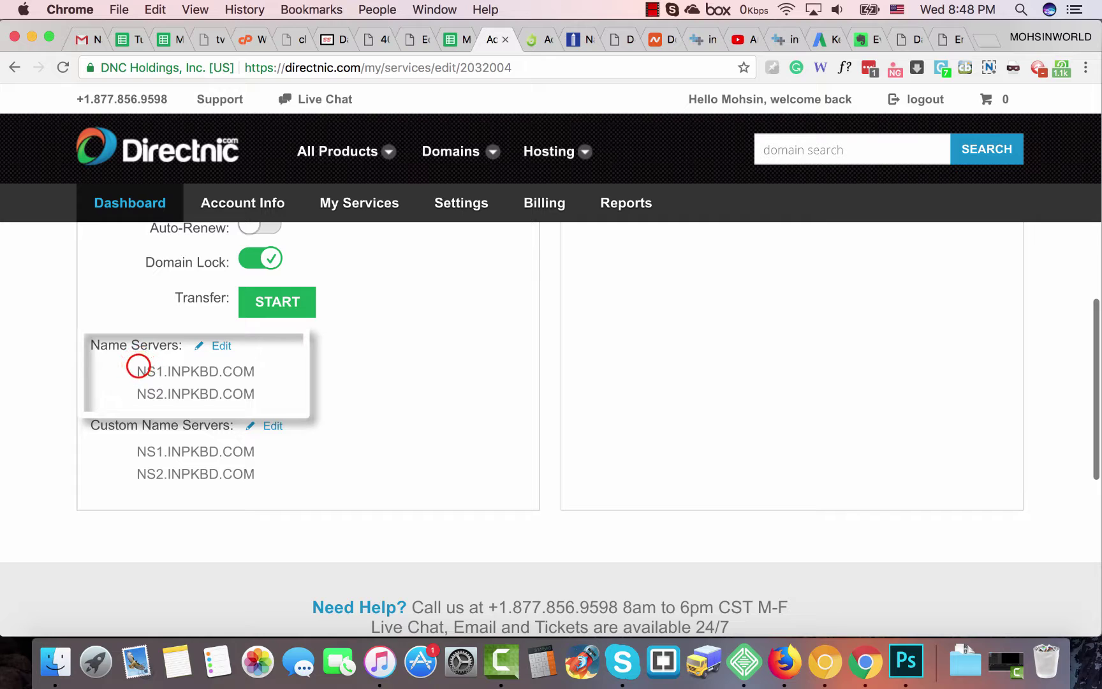
left_click_drag(138, 367, 256, 394)
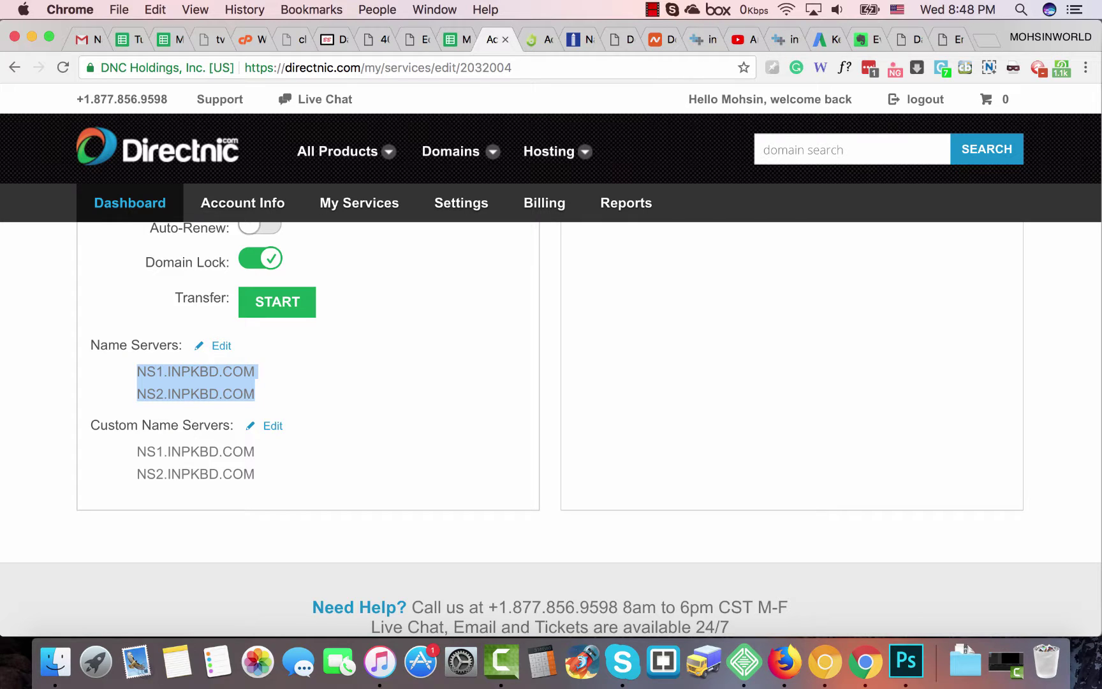
- Open the custom name server editor for inpkbd.com, review the creation fields and existing nameservers, and close it
left_click(273, 426)
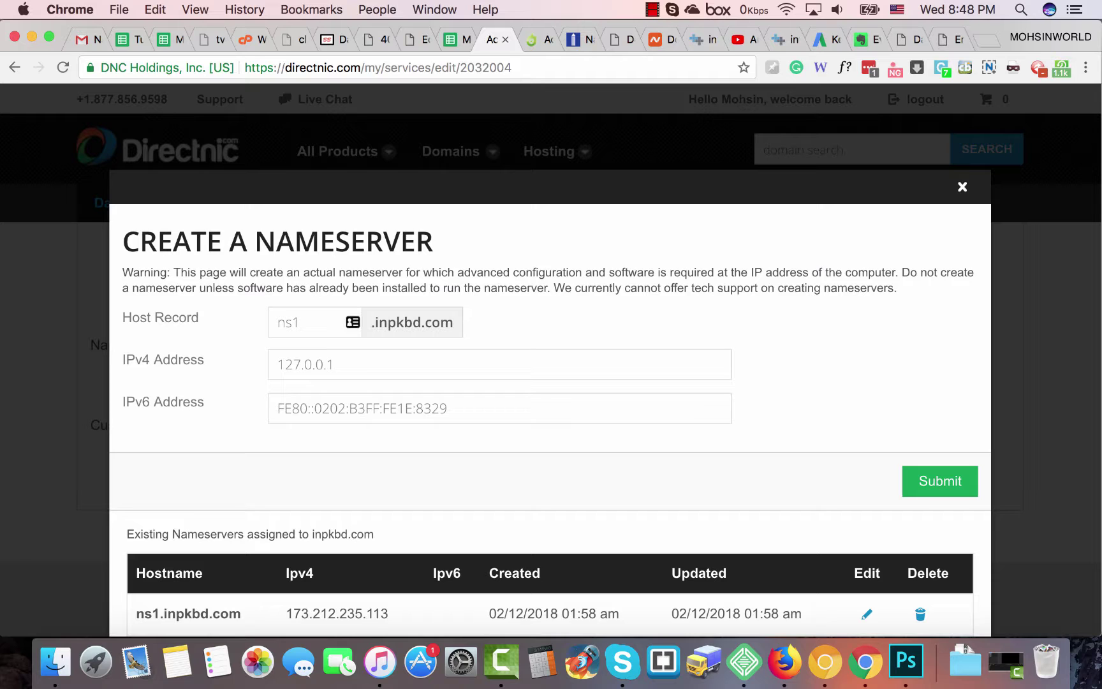
left_click(363, 365)
scroll(551, 357, "down", 5)
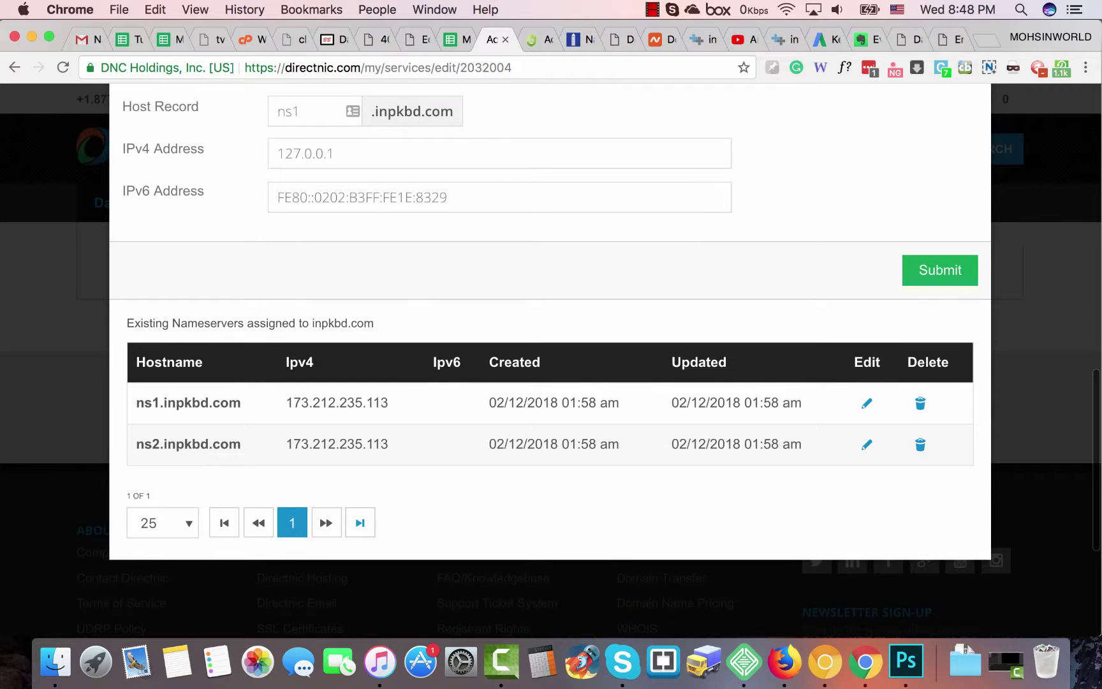
scroll(551, 357, "up", 6)
left_click(961, 363)
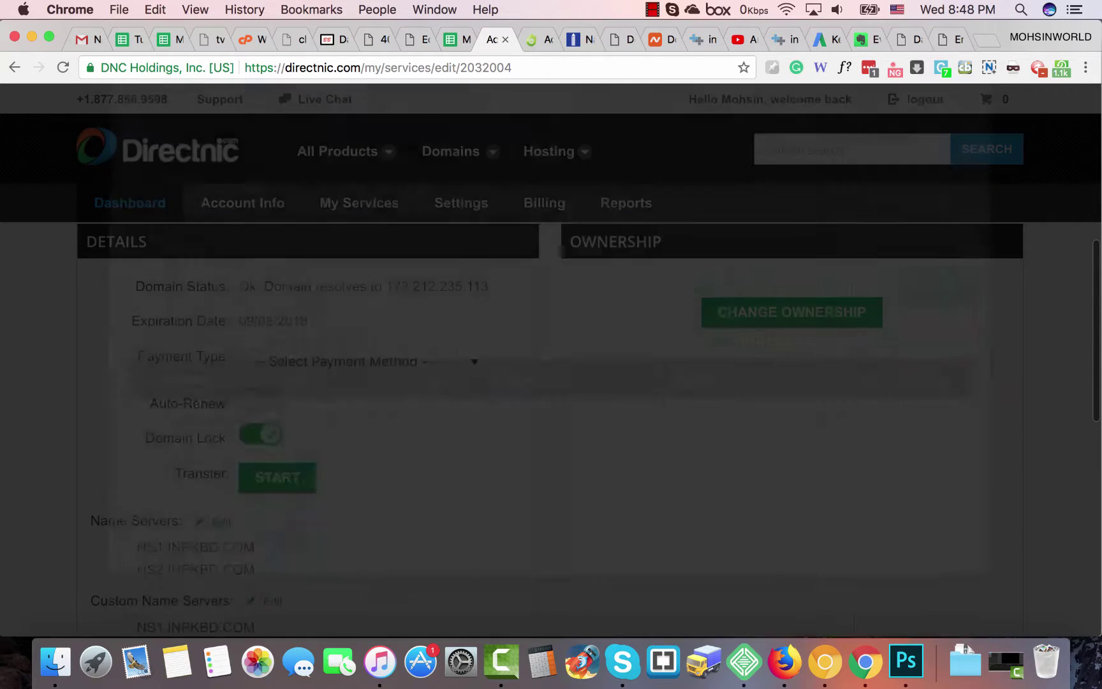
- Open the Name Servers editor for inpkbd.com, review the assigned nameserver profile, and close it without changes
scroll(227, 459, "down", 1)
left_click(221, 467)
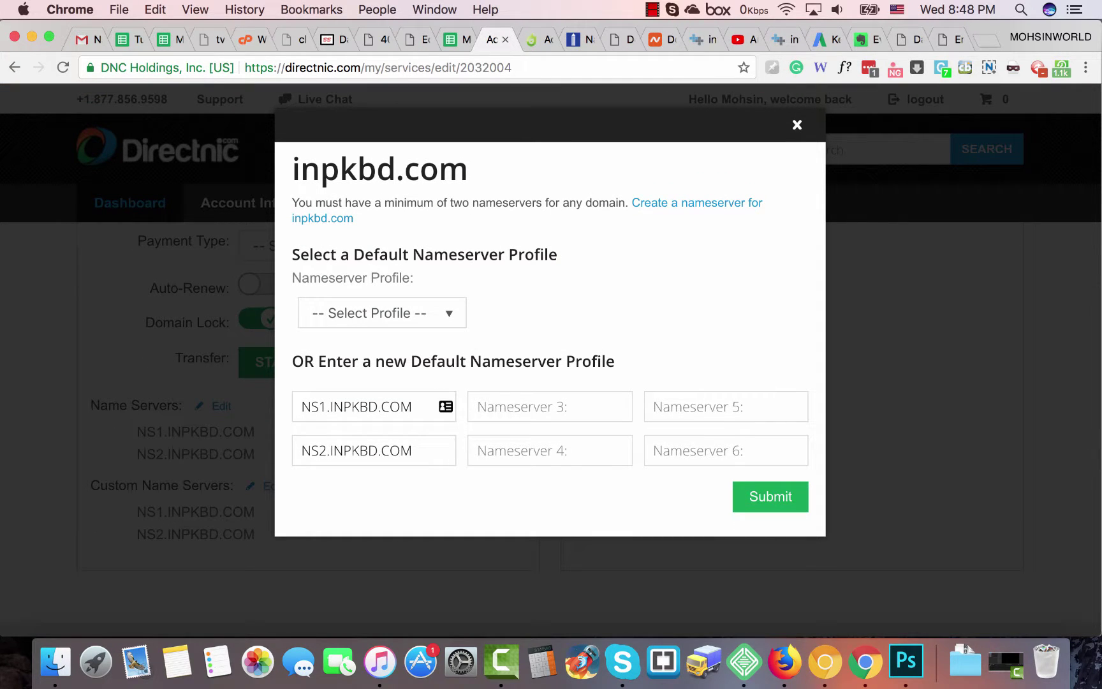
left_click(797, 124)
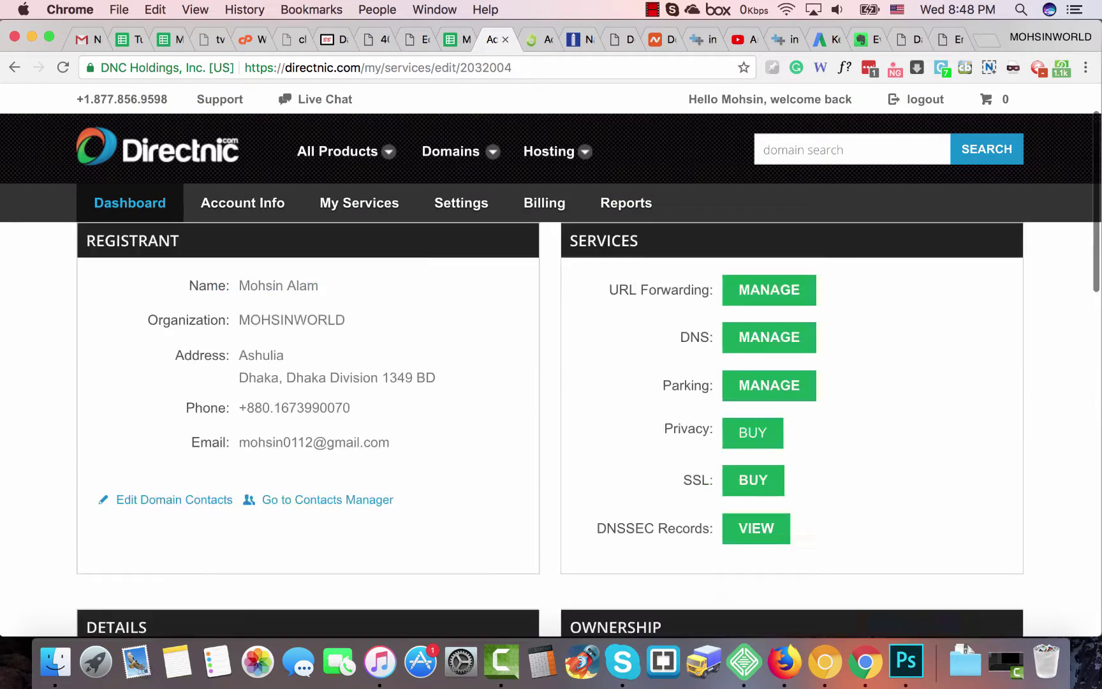
scroll(252, 555, "down", 7)
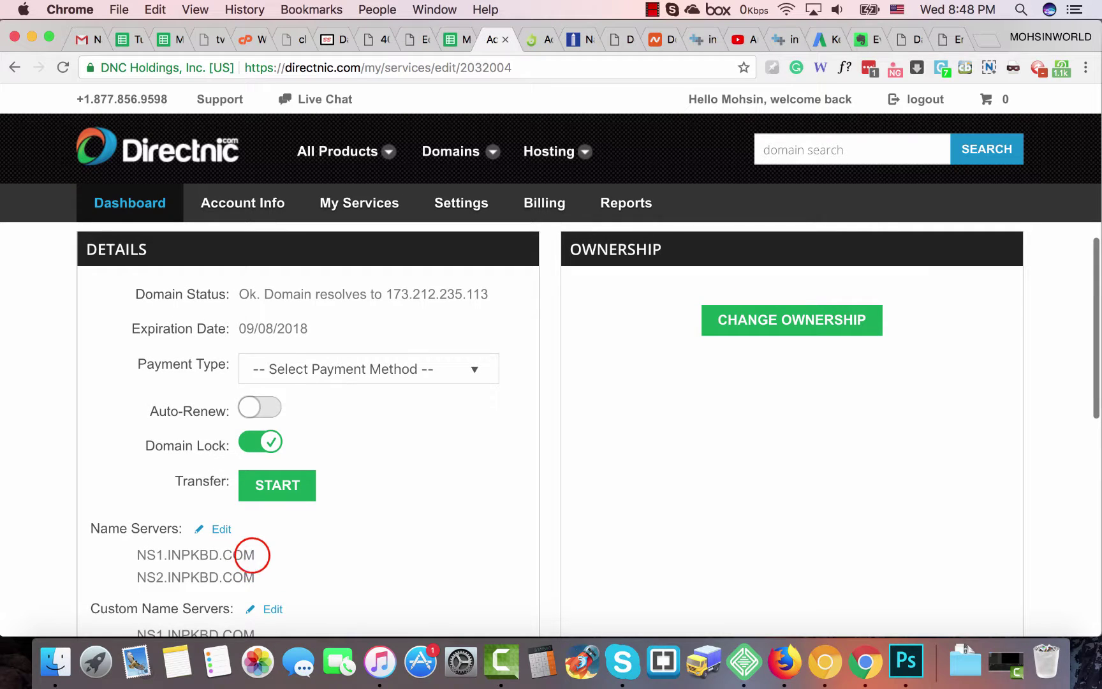
- Open the inpkbd.com website from its first nameserver entry, look through the homepage from start to end, and close it
left_click_drag(255, 555, 168, 555)
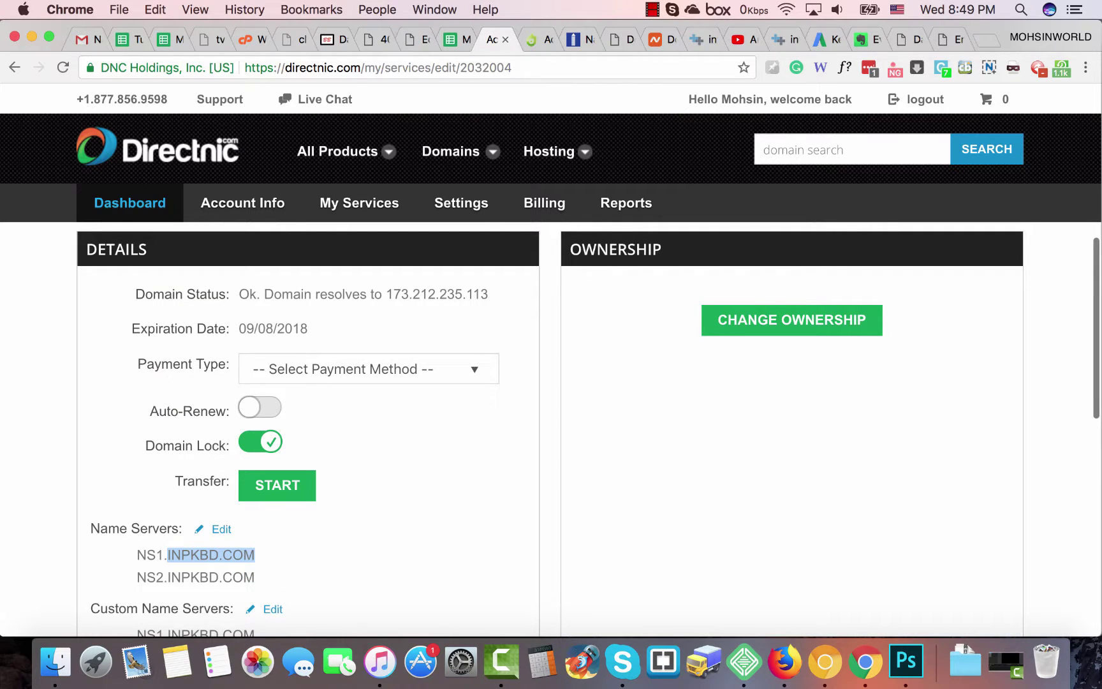
right_click(168, 555)
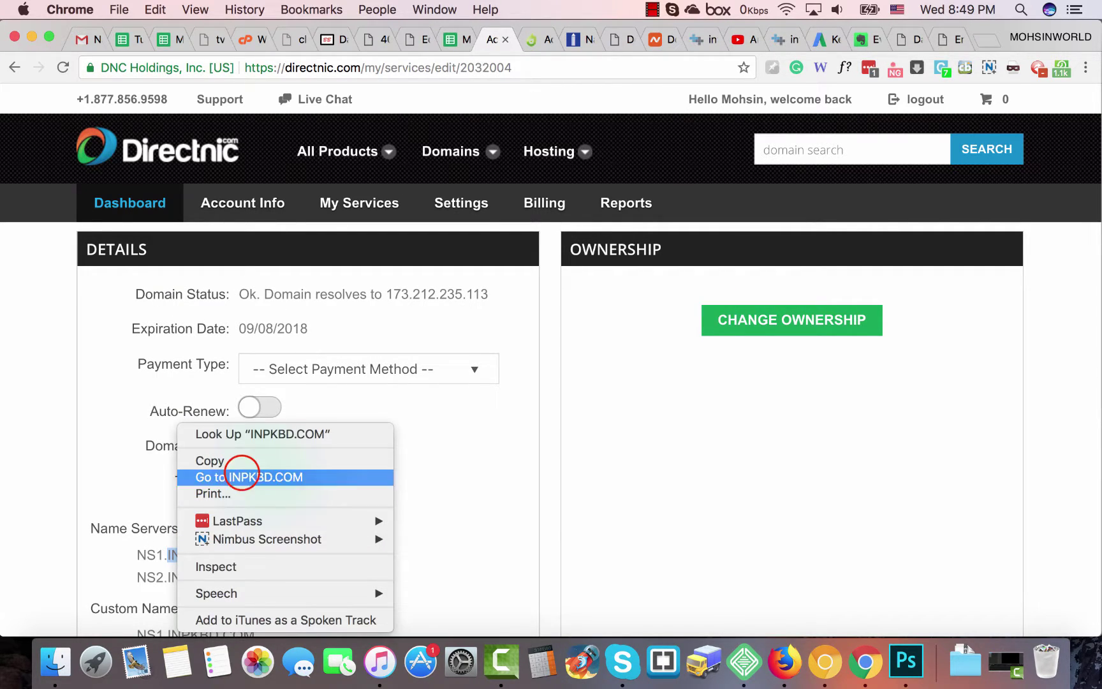
left_click(241, 475)
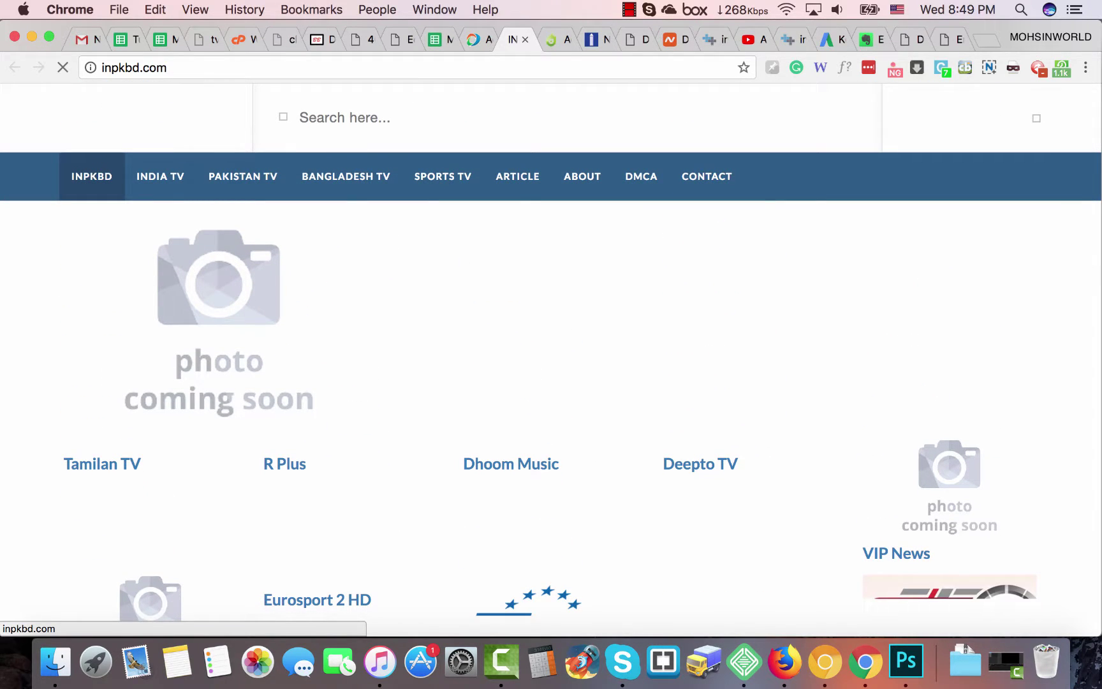
scroll(551, 362, "down", 3)
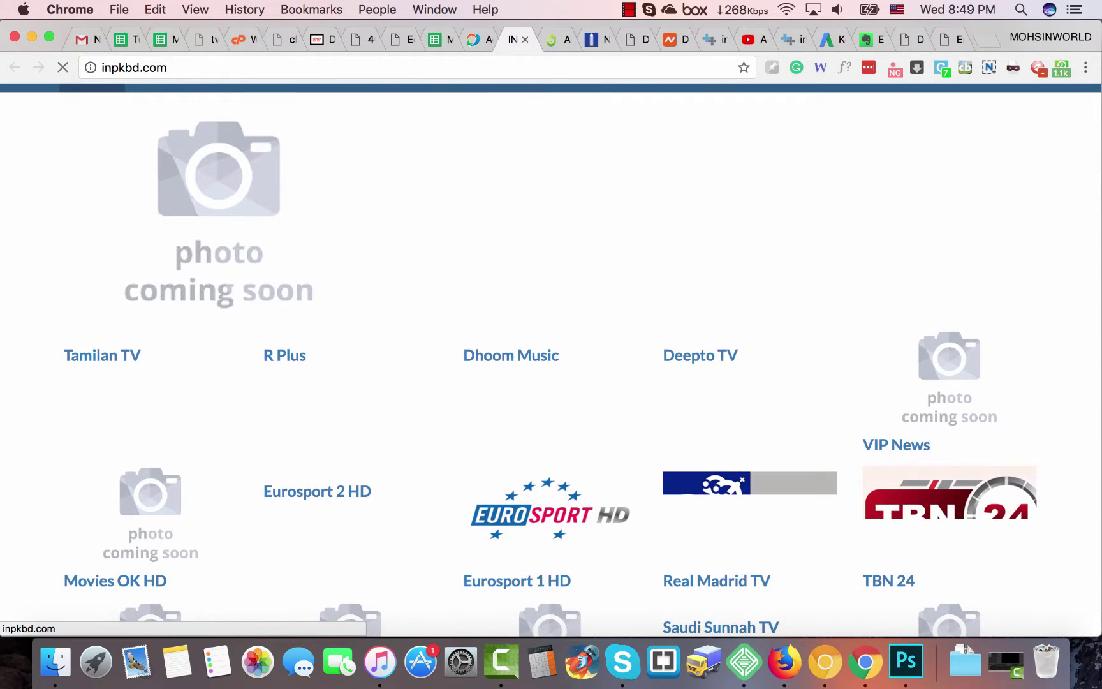
scroll(551, 360, "down", 10)
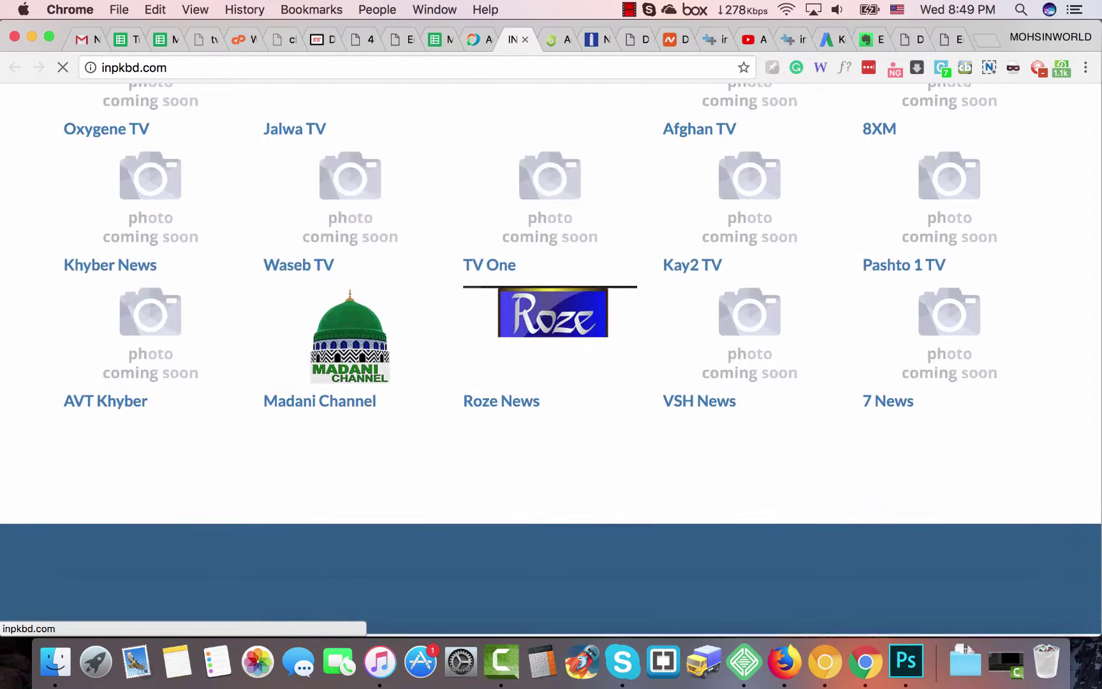
scroll(551, 360, "up", 15)
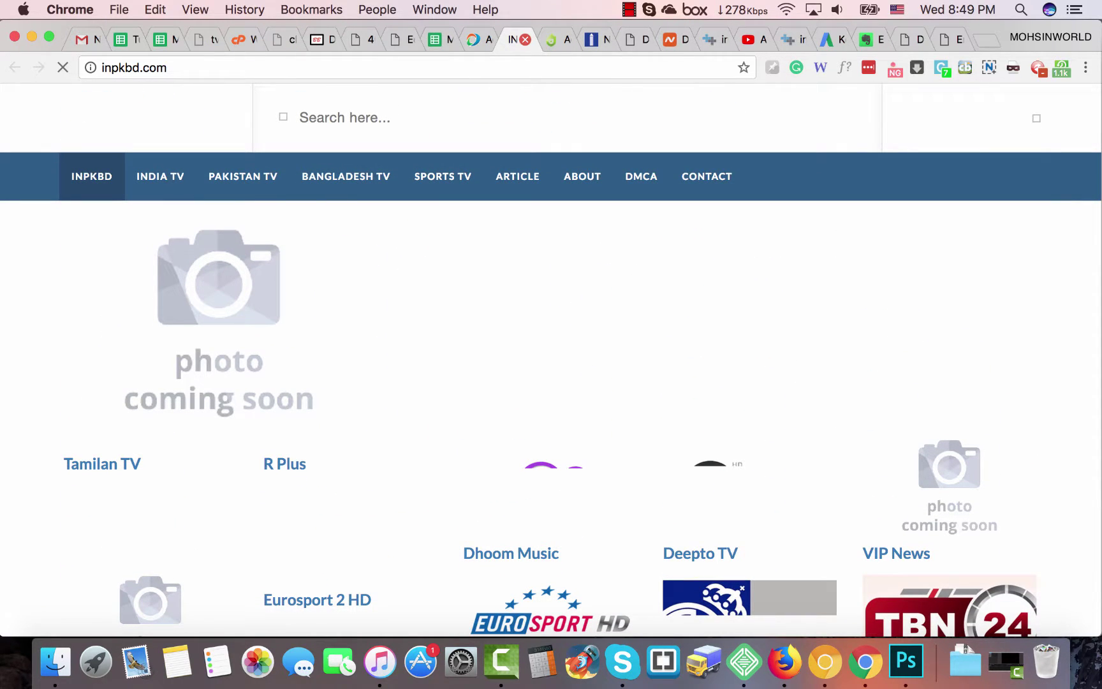
left_click(525, 39)
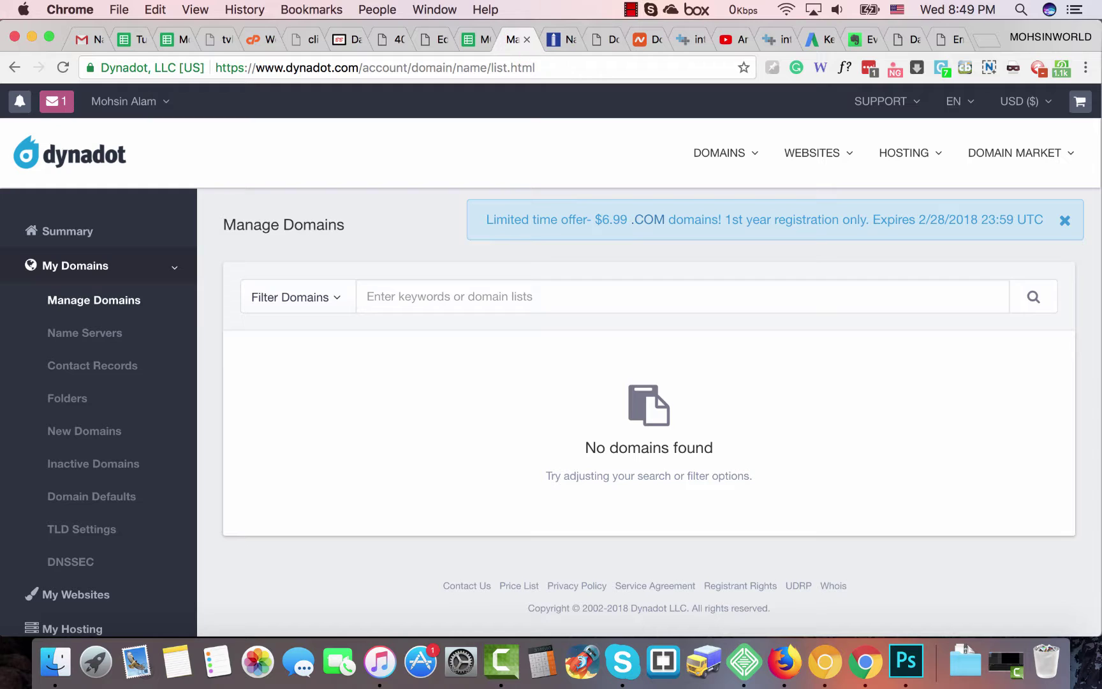
- Revisit the NameSilo NameServer Manager for sportsnewsup.date and the GoDaddy custom nameserver form for kurdistandirect.com
left_click(564, 40)
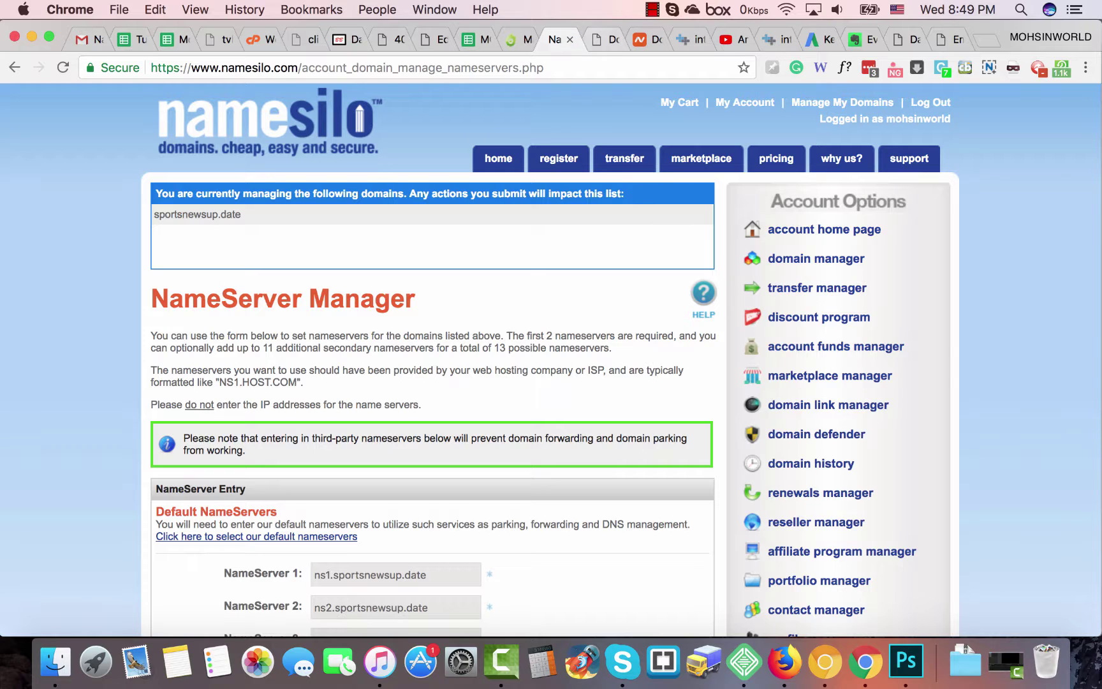
key("ctrl+Tab")
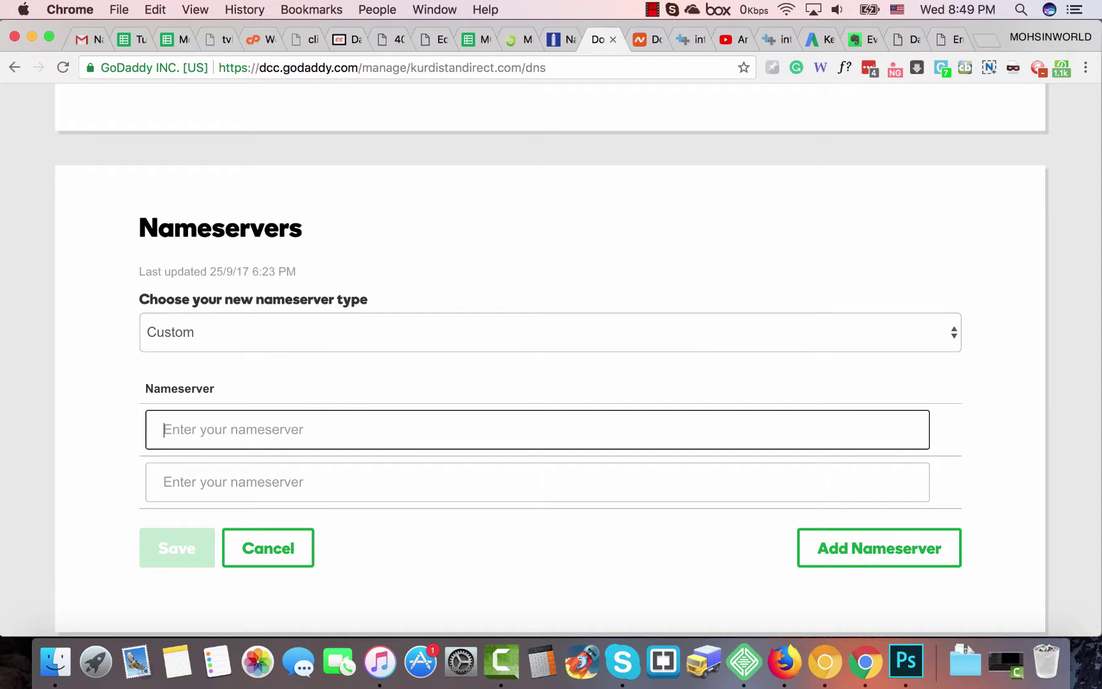